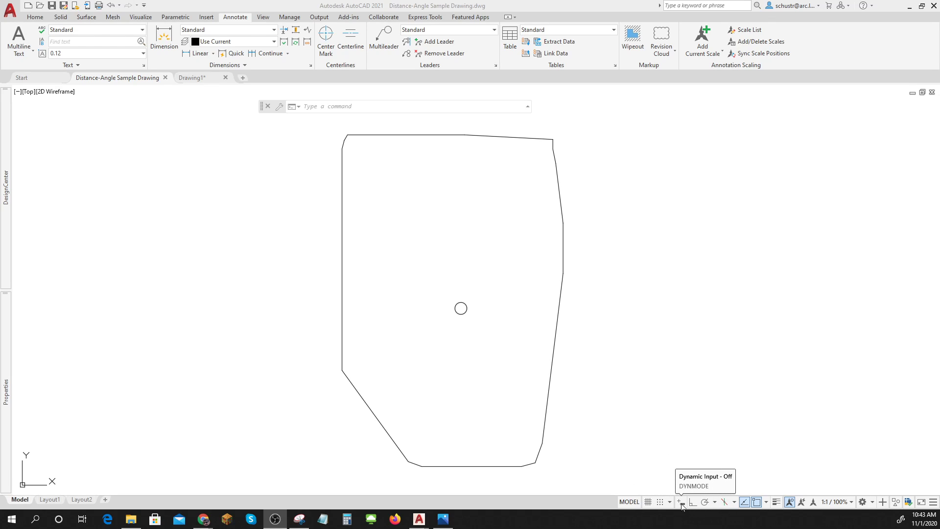
- Check that Dynamic Input is enabled among the status bar customization options
left_click(934, 504)
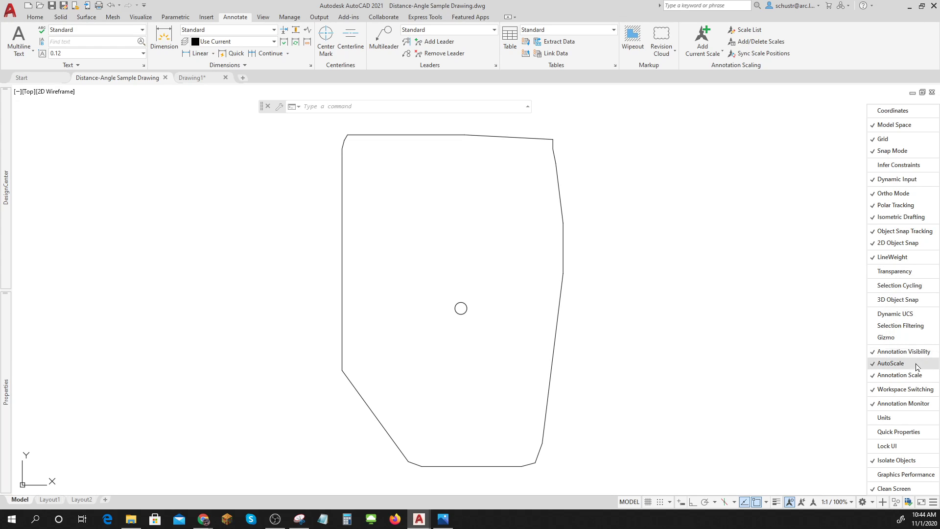
left_click(903, 180)
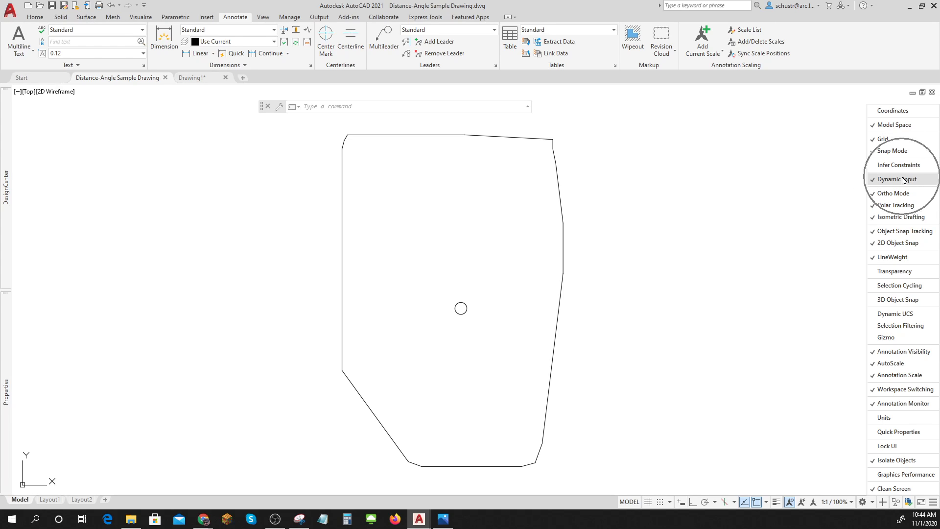
left_click(729, 271)
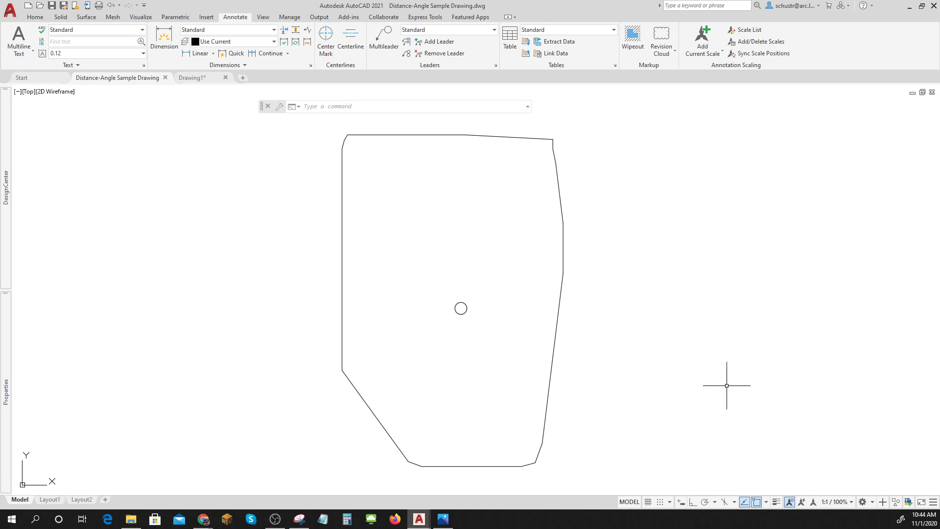
left_click(682, 505)
- Confirm the drawing units with decimal lengths, clockwise decimal-degree angles, 0.00 precision for both, and East as the base angle
type("un")
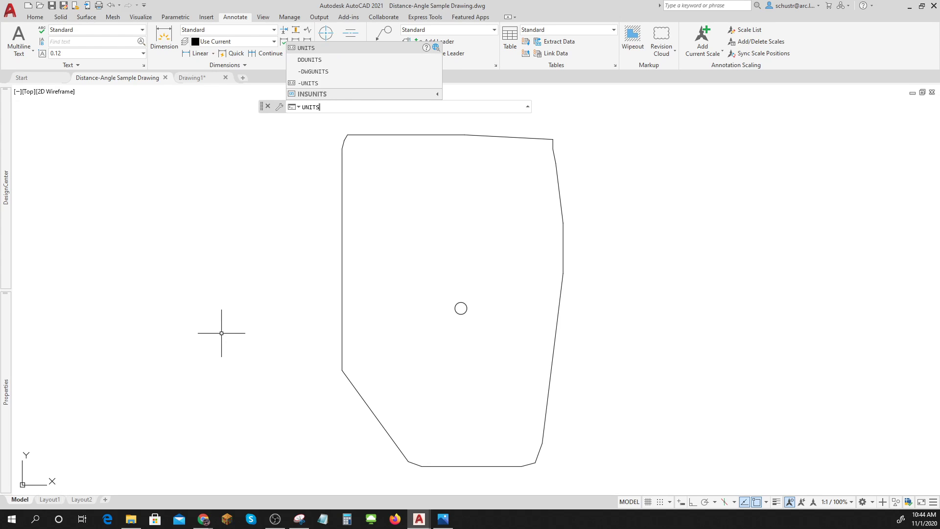
key("Return")
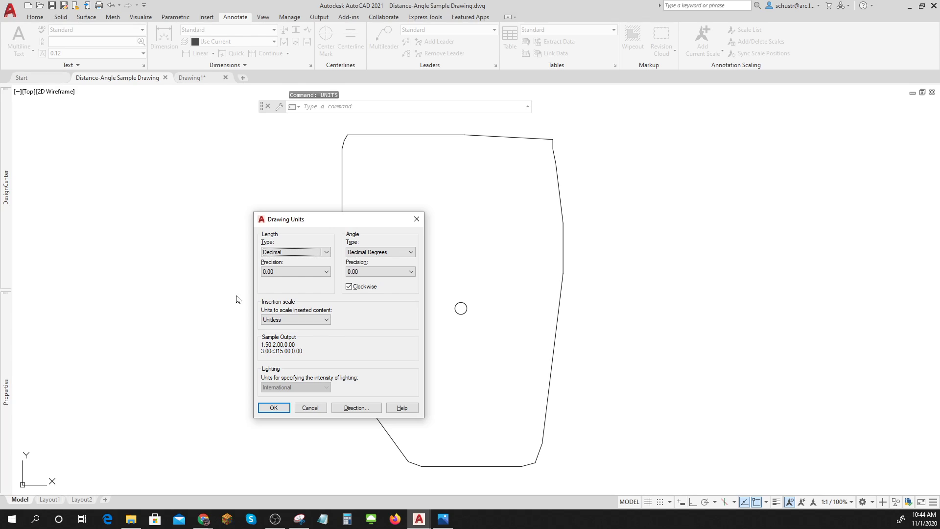
left_click_drag(332, 220, 233, 209)
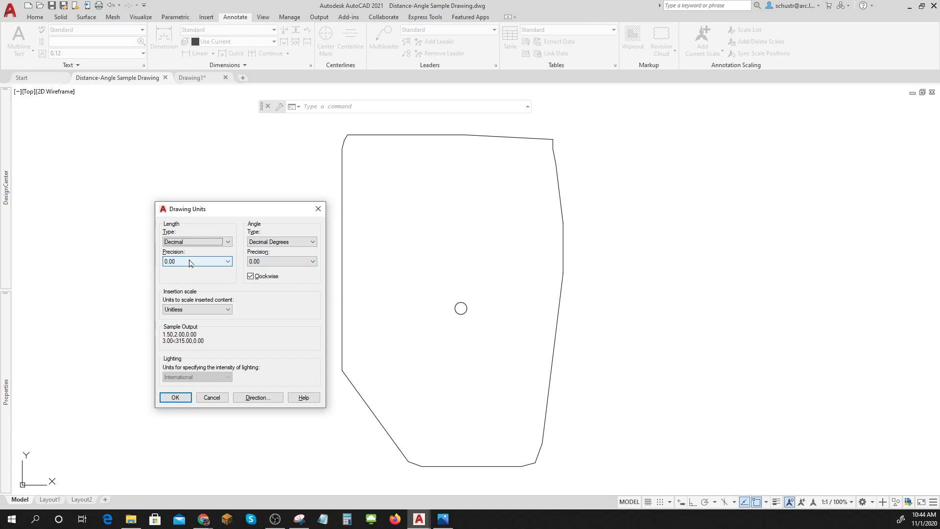
left_click(263, 401)
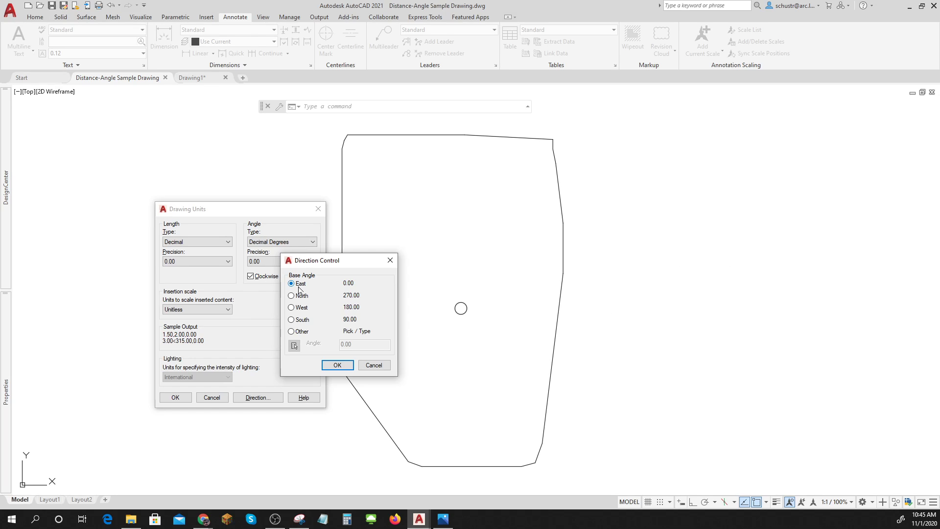
key("ctrl")
key("ctrl")
left_click(336, 364)
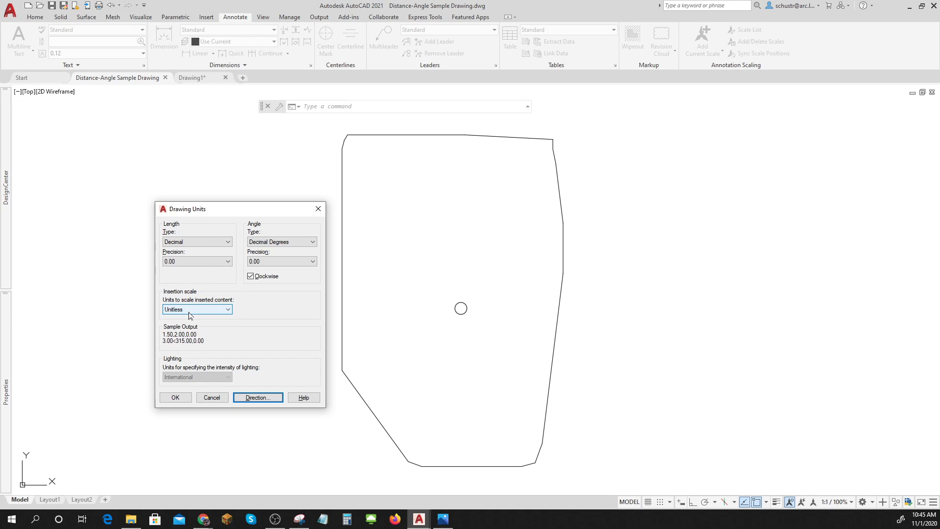
left_click(180, 396)
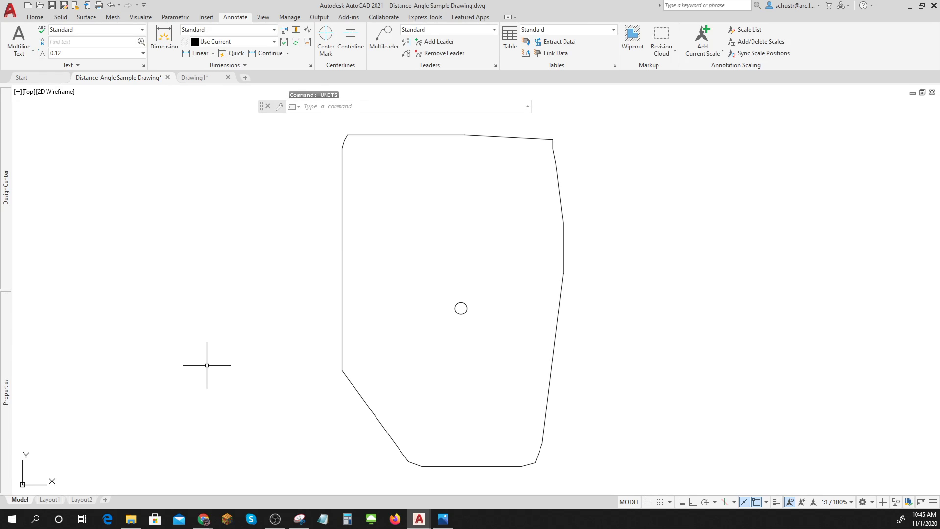
left_click(471, 325)
left_click(452, 296)
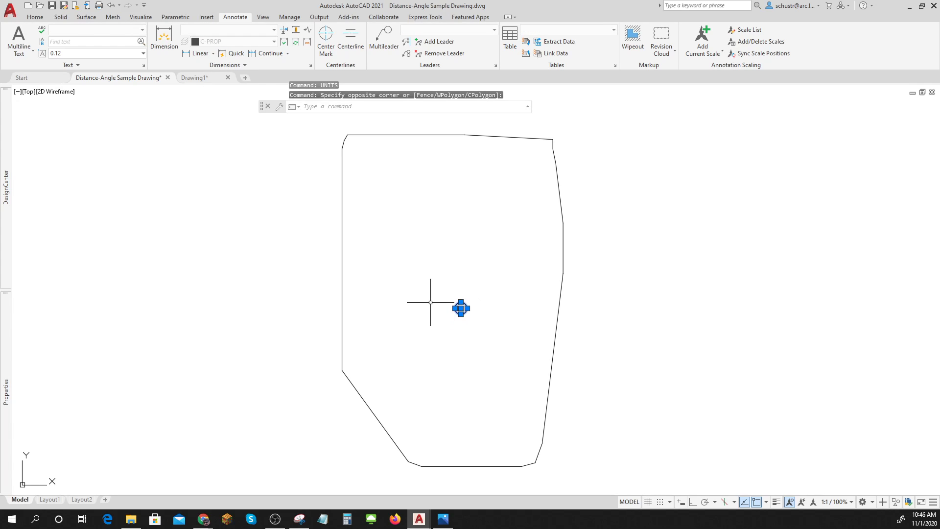
key("Escape")
key("Escape")
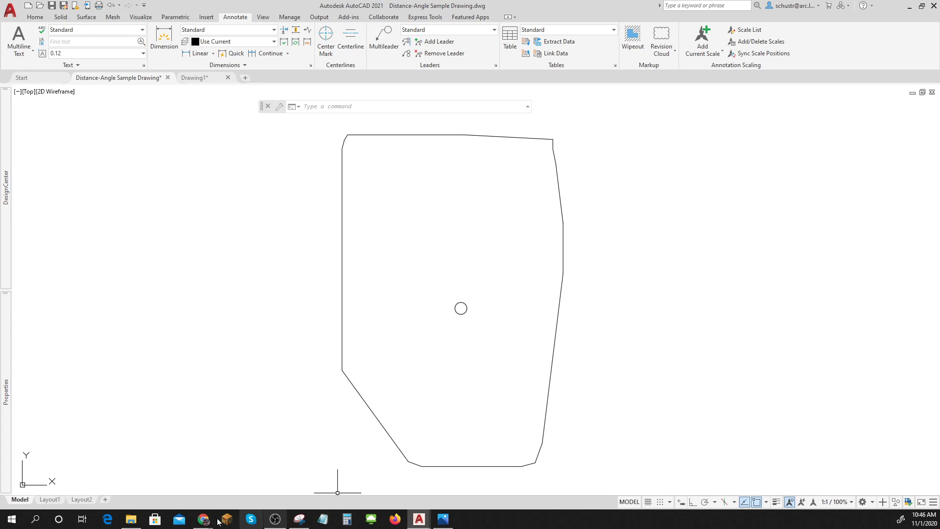
- Switch to Chrome and examine the station angles, distances and sketch in the Survey Transit Level Field Notes spreadsheet
mouse_move(204, 520)
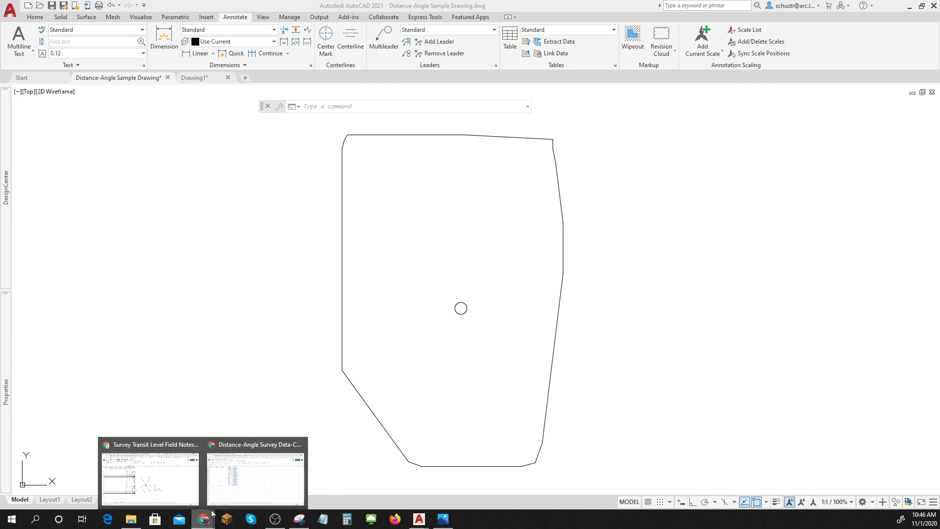
left_click(179, 484)
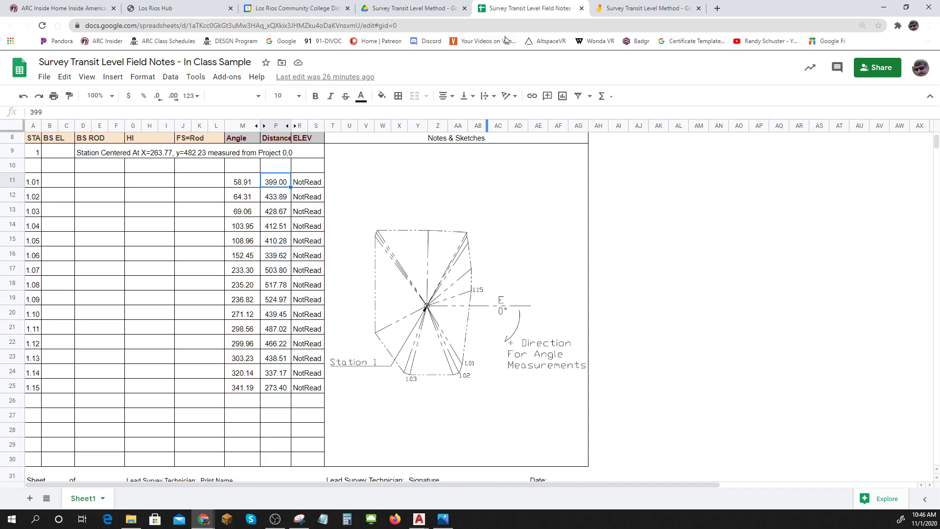
left_click(884, 8)
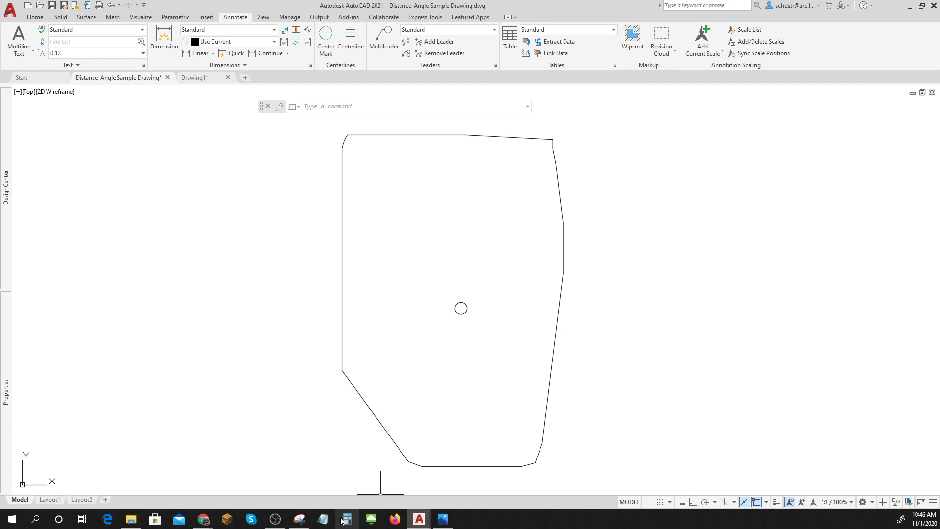
- Copy the Angle and Distance values of points 1.01 to 1.15 from the Survey Transit Level Field Notes sheet in Chrome
left_click(206, 520)
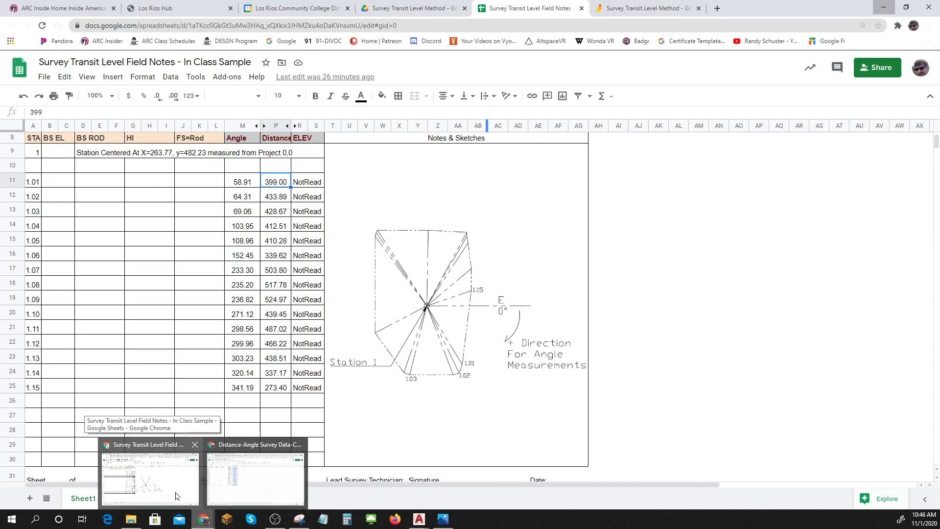
left_click(177, 496)
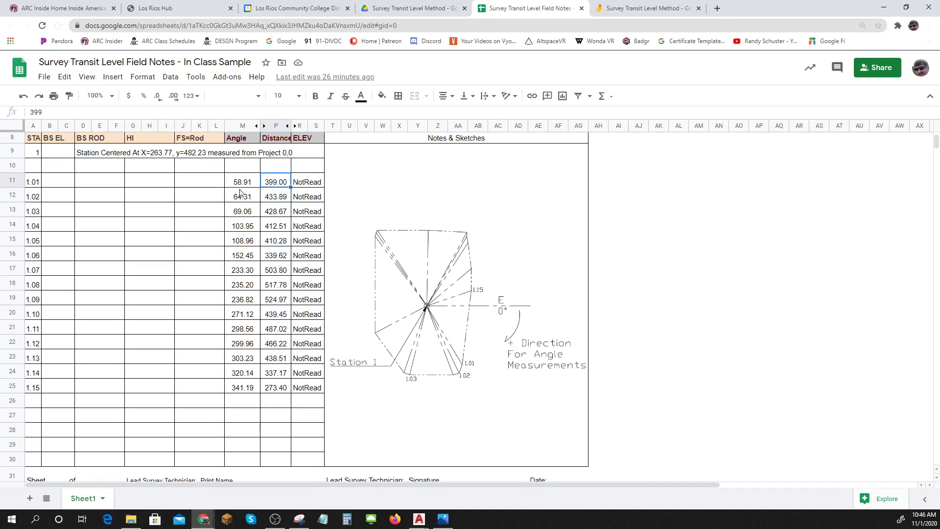
left_click_drag(242, 182, 277, 393)
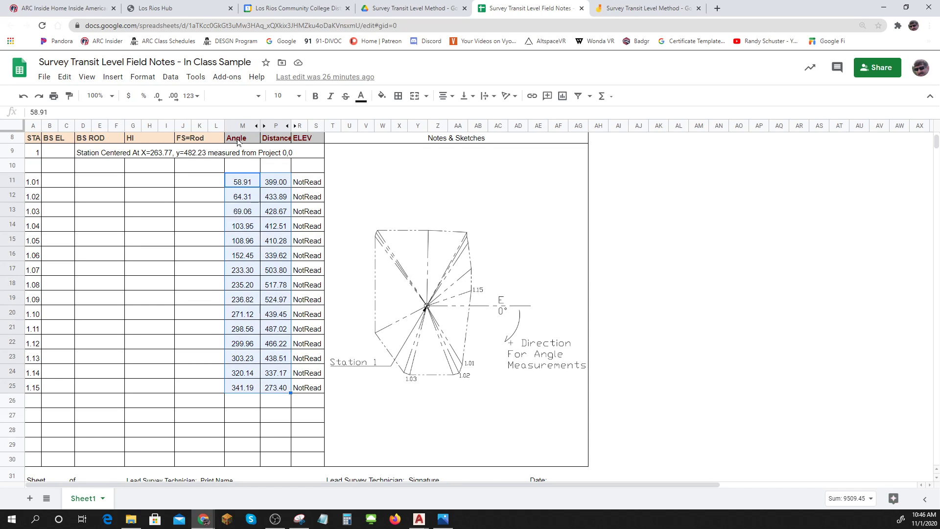
left_click_drag(237, 142, 270, 392)
- Return to AutoCAD and paste the copied survey values into empty space east of the property boundary
left_click(883, 8)
key("ctrl+v")
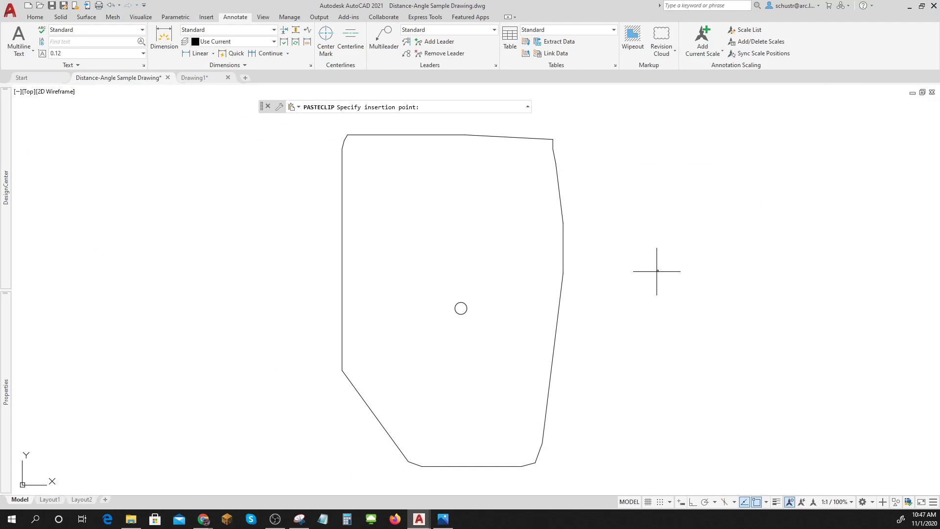
left_click(646, 327)
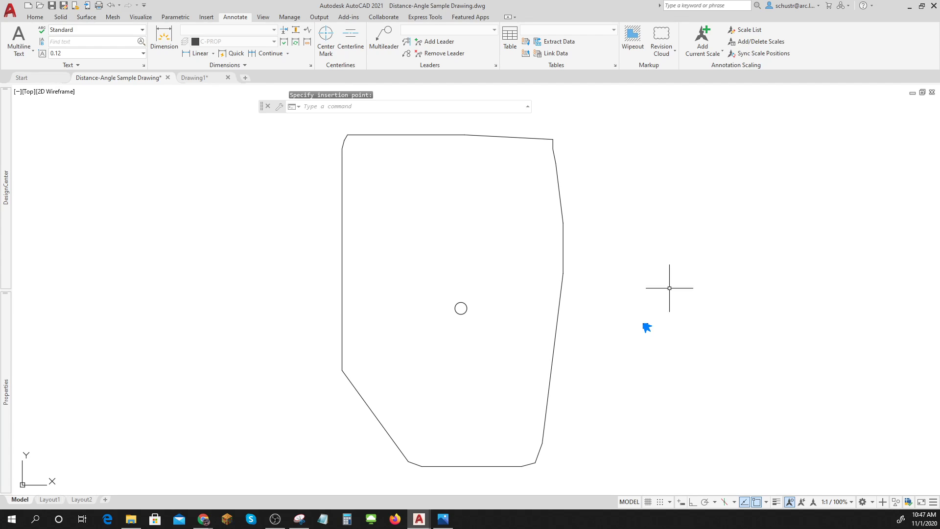
scroll(681, 334, "up", 3)
left_click(635, 325)
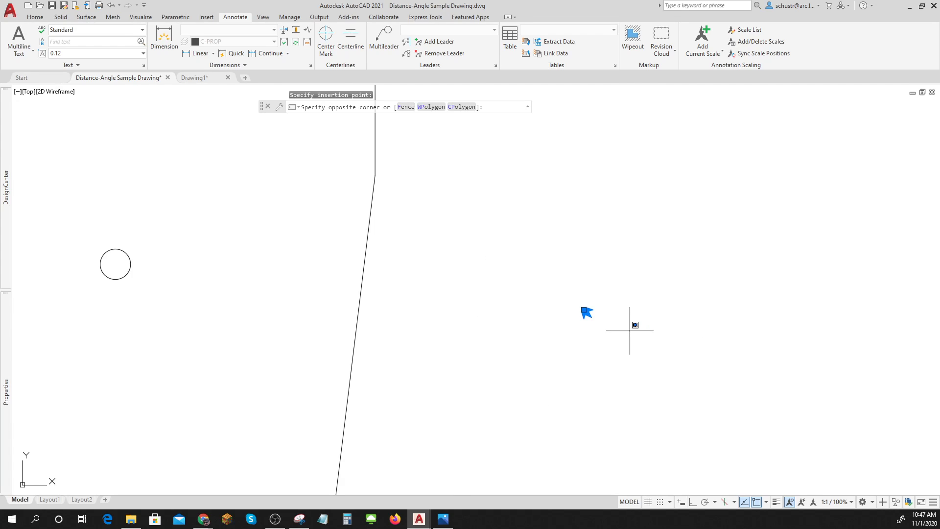
key("Escape")
key("Escape")
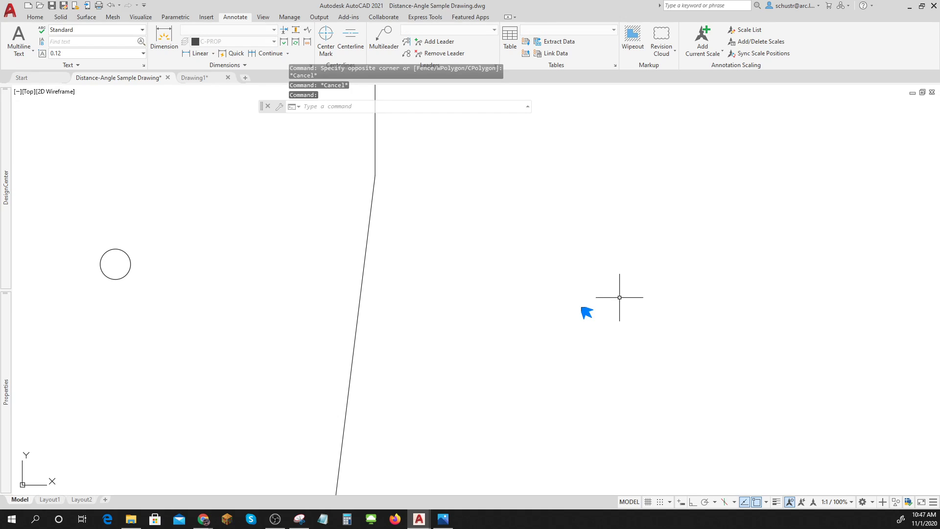
- Stretch the pasted text's frame by its upper-right grip, then clear the selection
scroll(590, 309, "up", 5)
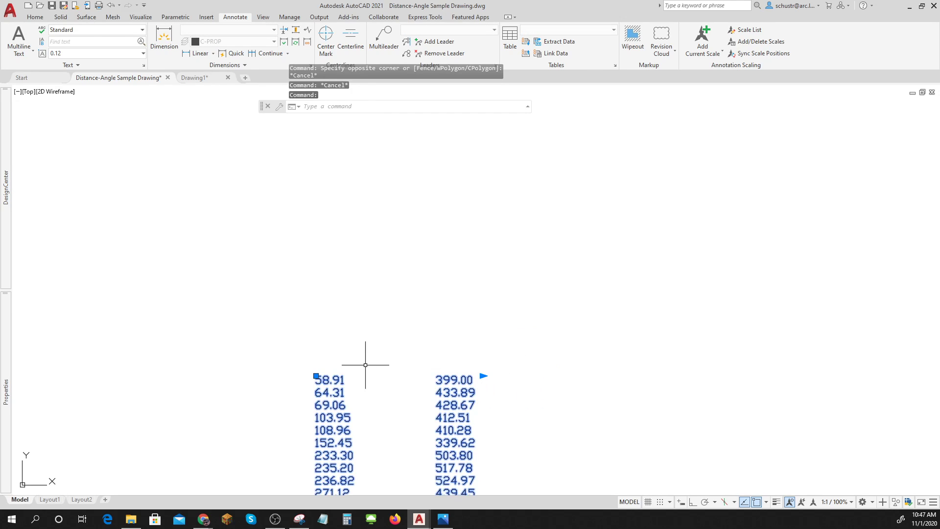
left_click(483, 376)
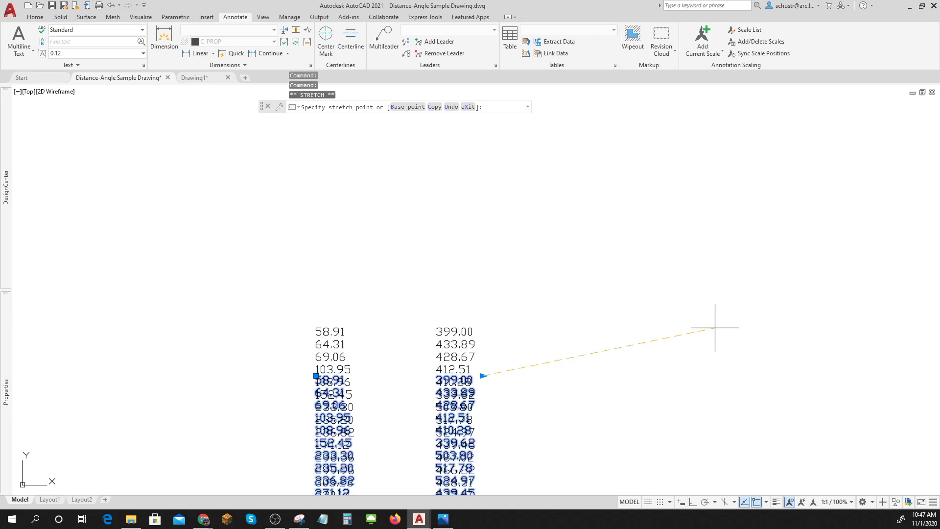
scroll(760, 256, "down", 5)
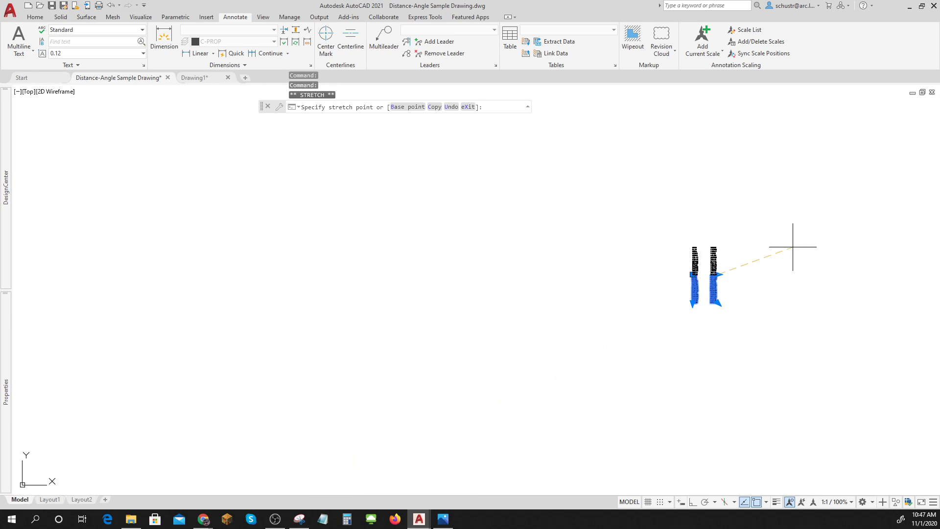
left_click(790, 219)
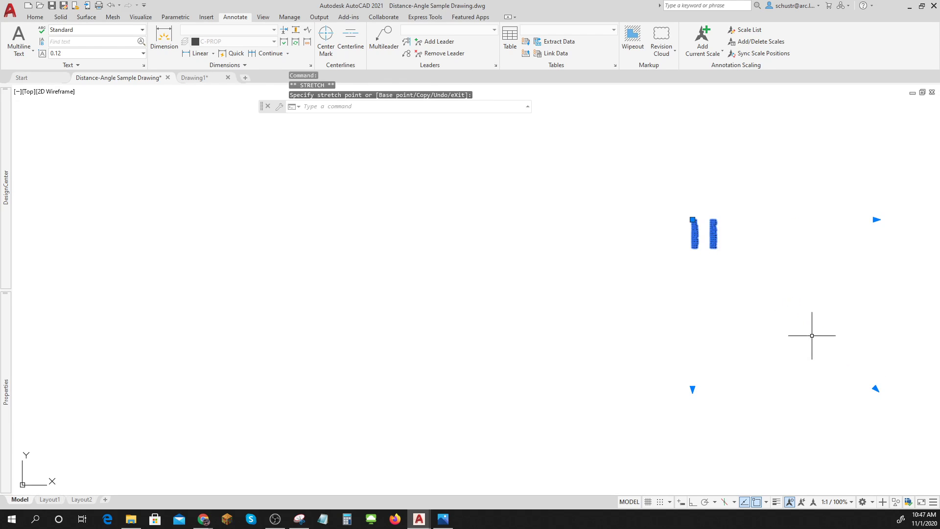
middle_click_drag(812, 336, 514, 320)
scroll(460, 272, "up", 5)
middle_click_drag(451, 273, 501, 417)
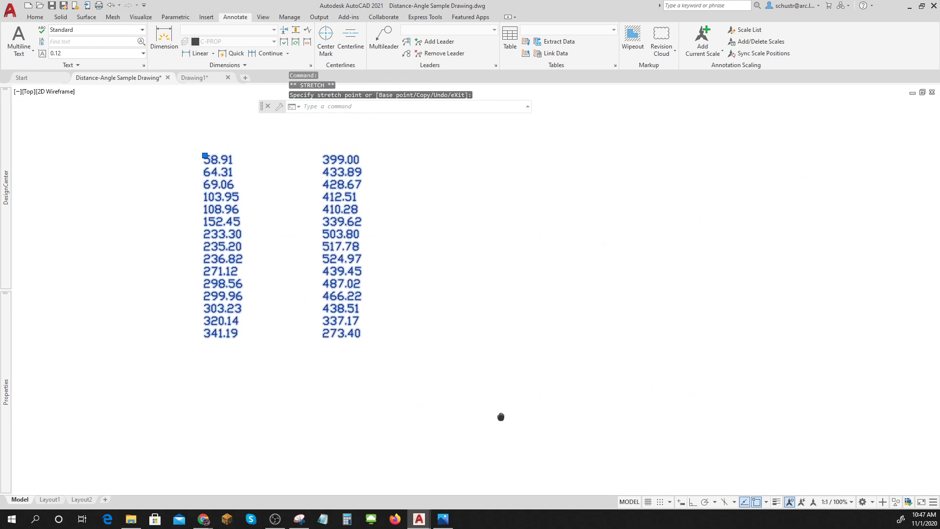
key("Escape")
key("Escape")
left_click(453, 369)
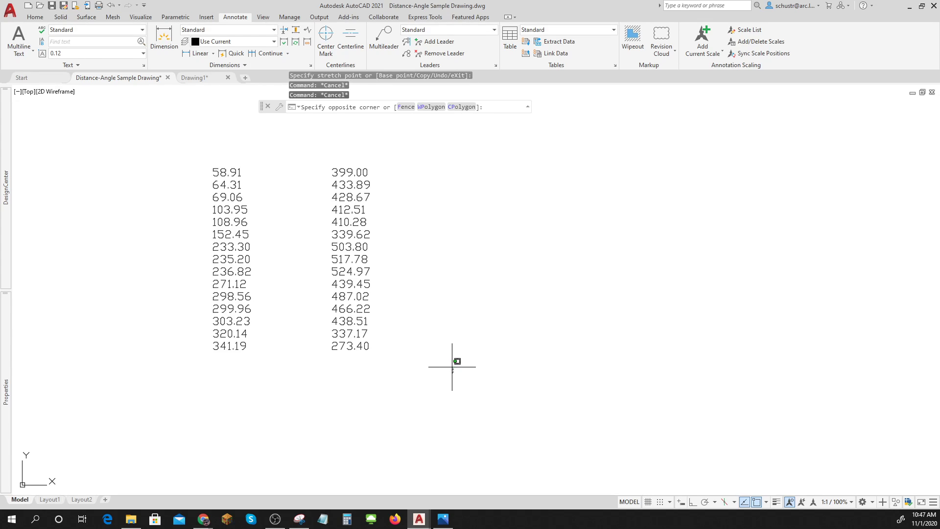
key("Escape")
- Enlarge the pasted survey values with Align, using two point pairs and scaling the text to the alignment points
type("s")
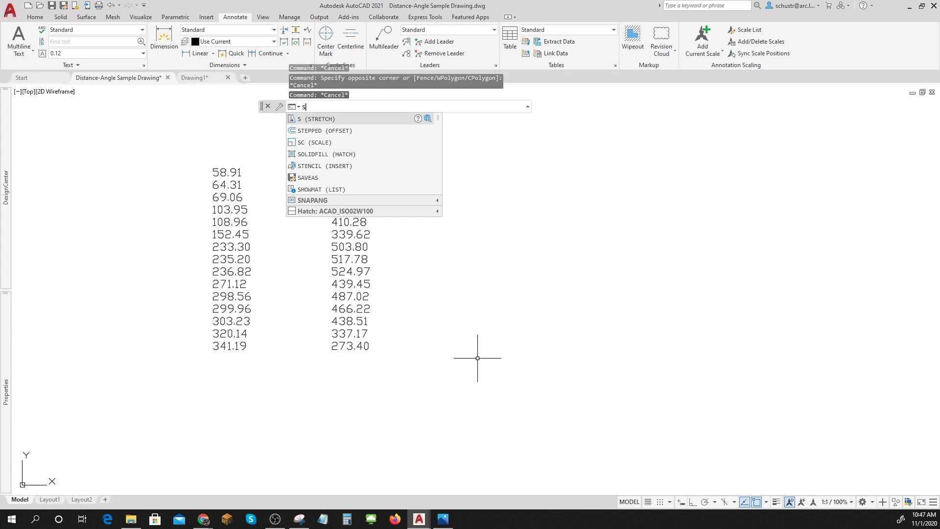
key("BackSpace")
type("align")
key("Return")
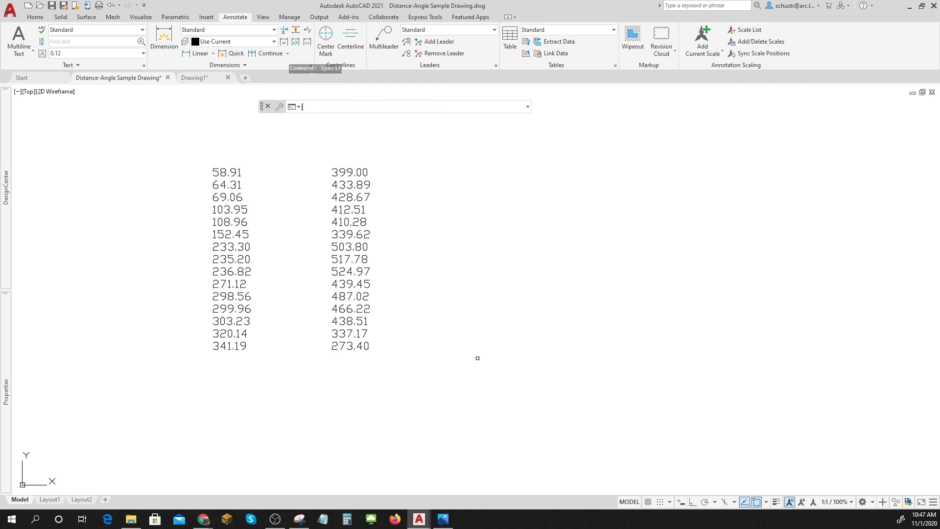
left_click(461, 405)
left_click(187, 154)
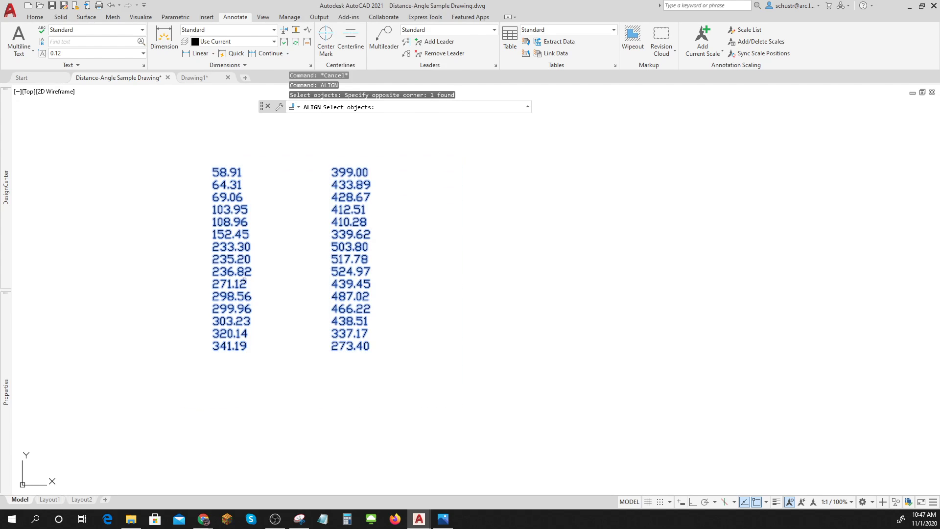
key("Return")
scroll(244, 294, "down", 5)
left_click(237, 300)
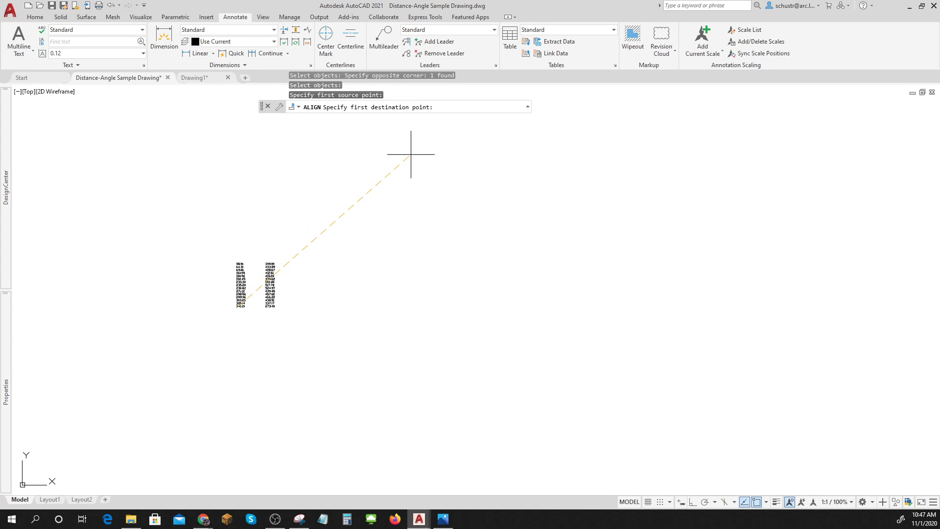
scroll(410, 154, "down", 3)
middle_click_drag(412, 152, 361, 247)
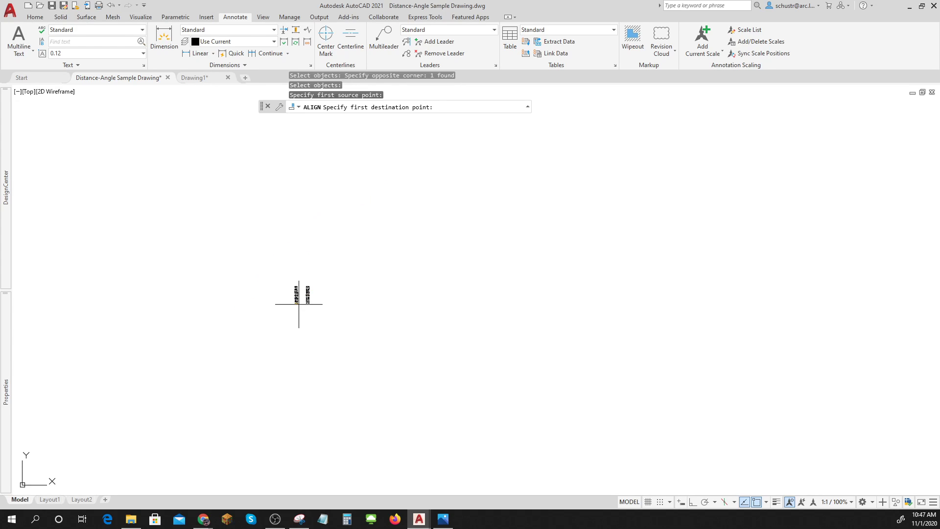
left_click(294, 302)
left_click(306, 285)
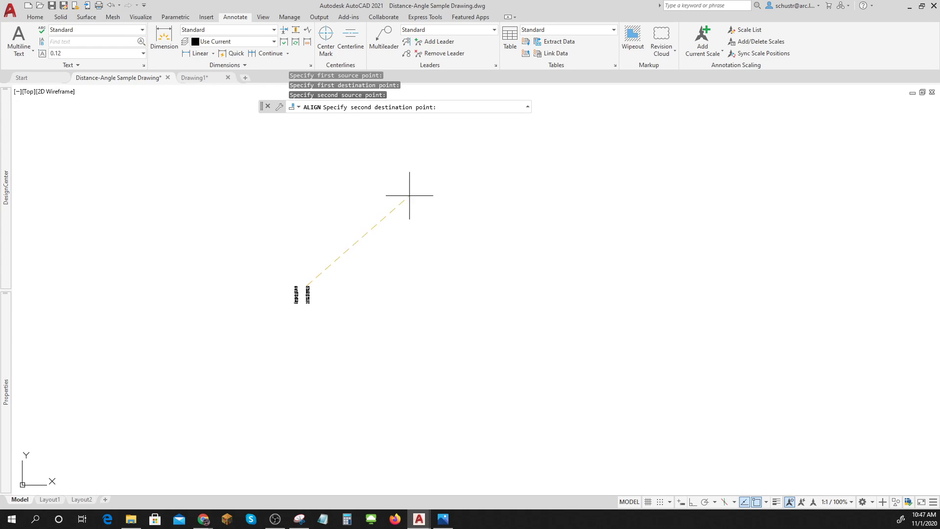
left_click(500, 138)
key("Return")
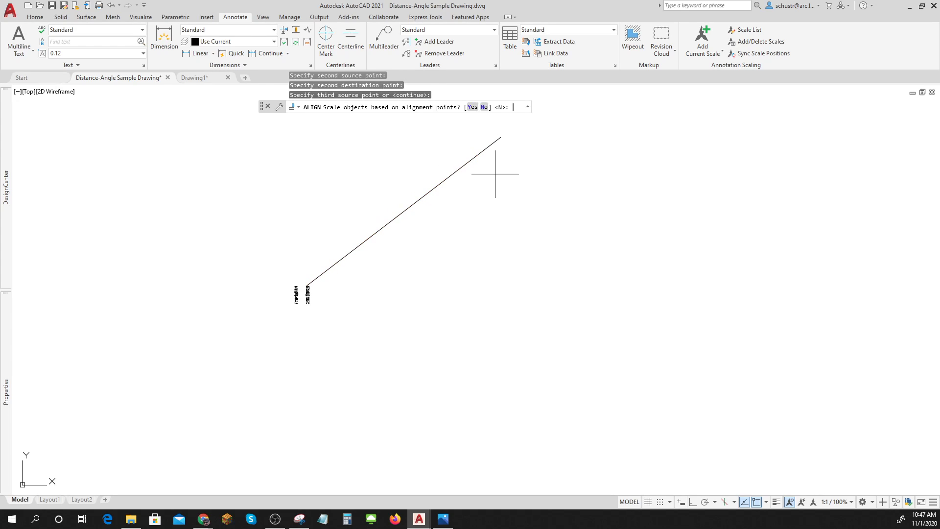
type("y")
key("Return")
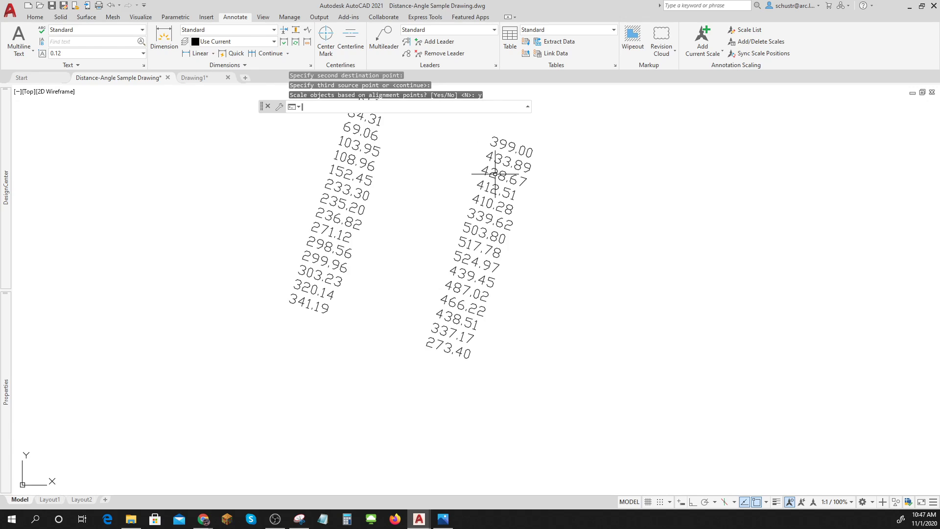
- Move the pasted survey values west, closer to the property boundary, by the text's insertion grip
scroll(494, 174, "down", 5)
middle_click_drag(514, 273, 622, 328)
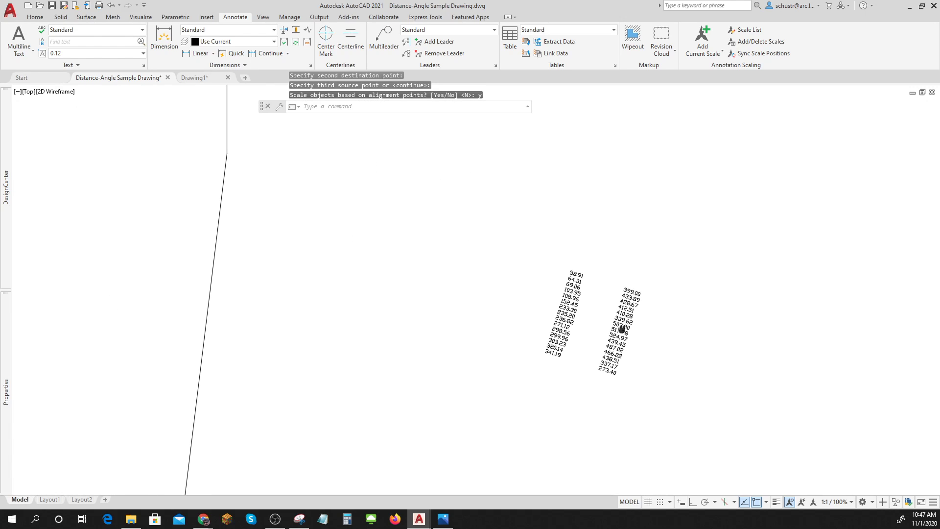
left_click(624, 314)
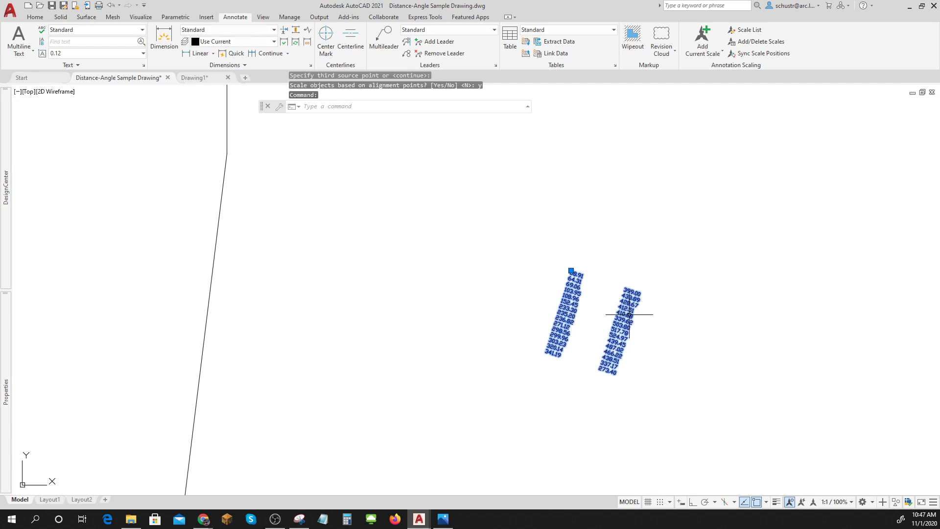
left_click(574, 268)
left_click(385, 270)
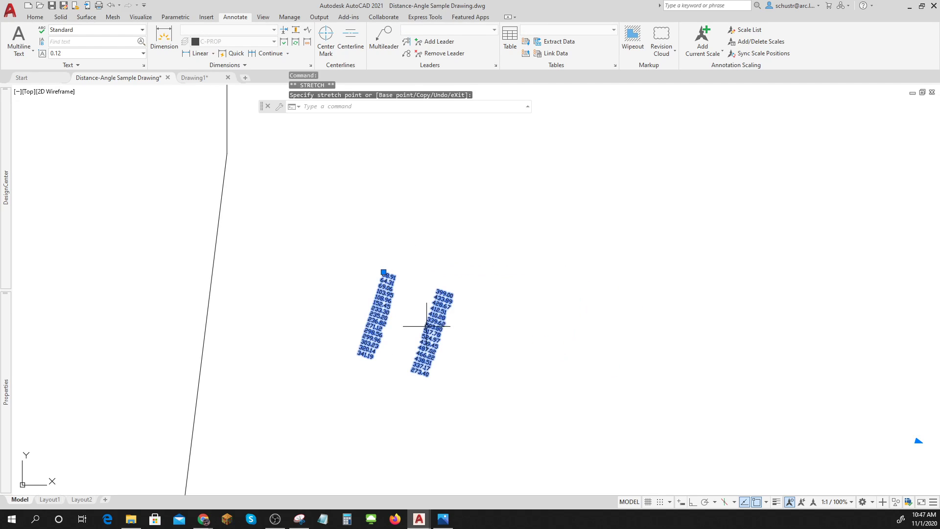
- Enlarge the selected survey values with Scale, using a base point beside the text and picking the scale factor freehand
type("scale")
key("Return")
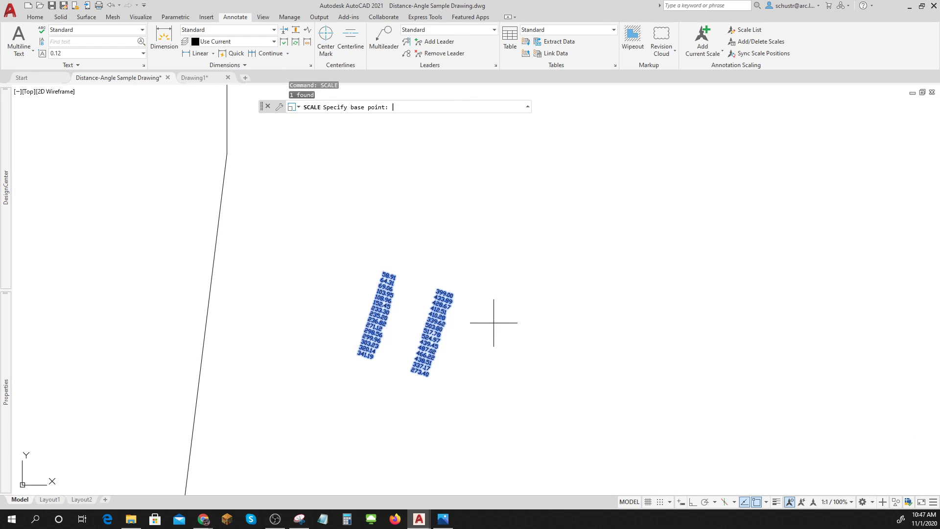
left_click(469, 349)
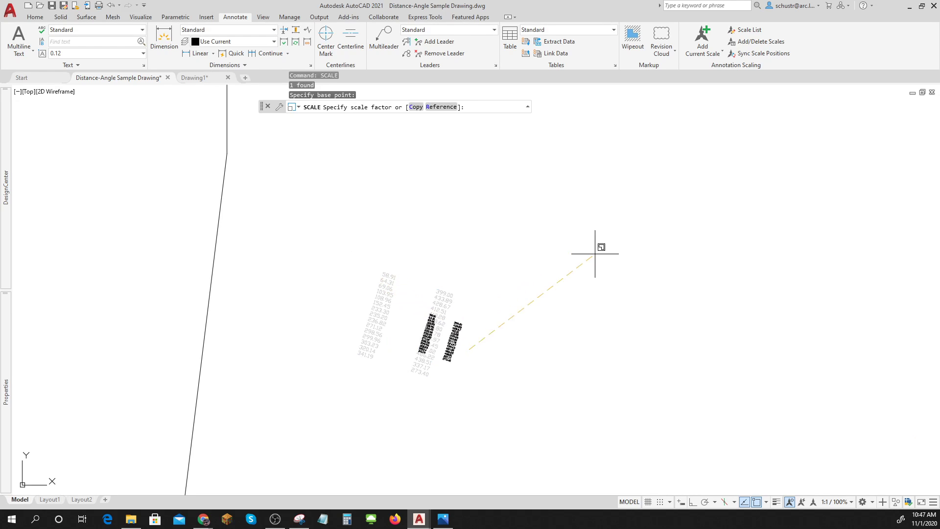
scroll(653, 447, "down", 3)
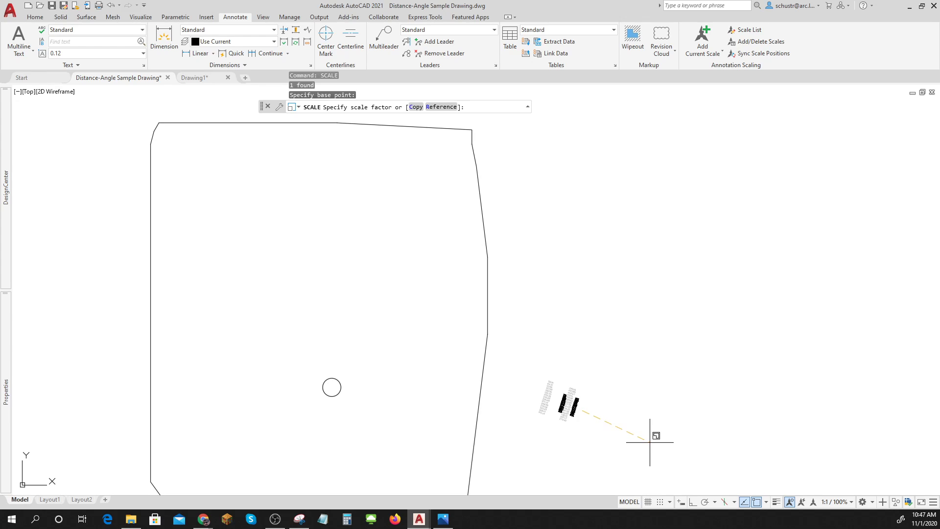
middle_click_drag(652, 447, 450, 320)
scroll(650, 382, "up", 2)
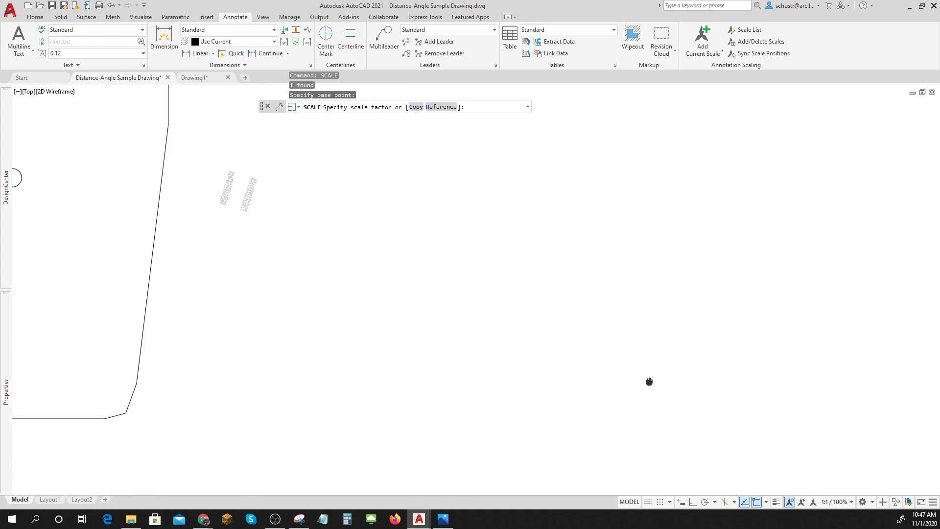
left_click(899, 489)
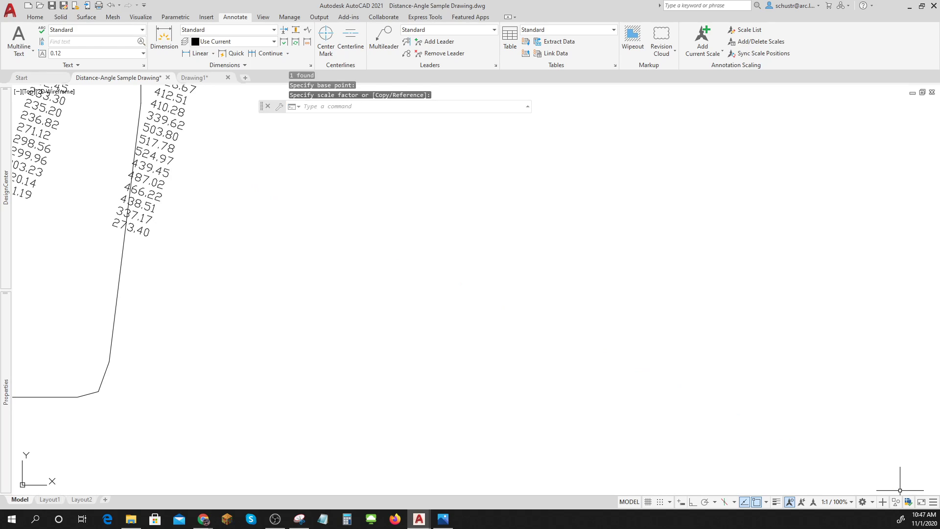
scroll(475, 377, "down", 2)
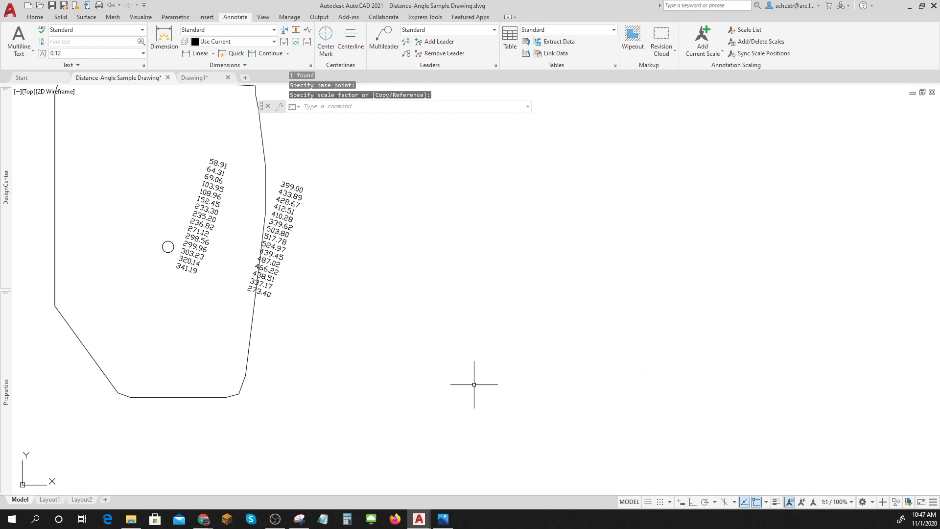
- Move the enlarged survey values east into the empty space outside the property boundary
type("m")
key("Return")
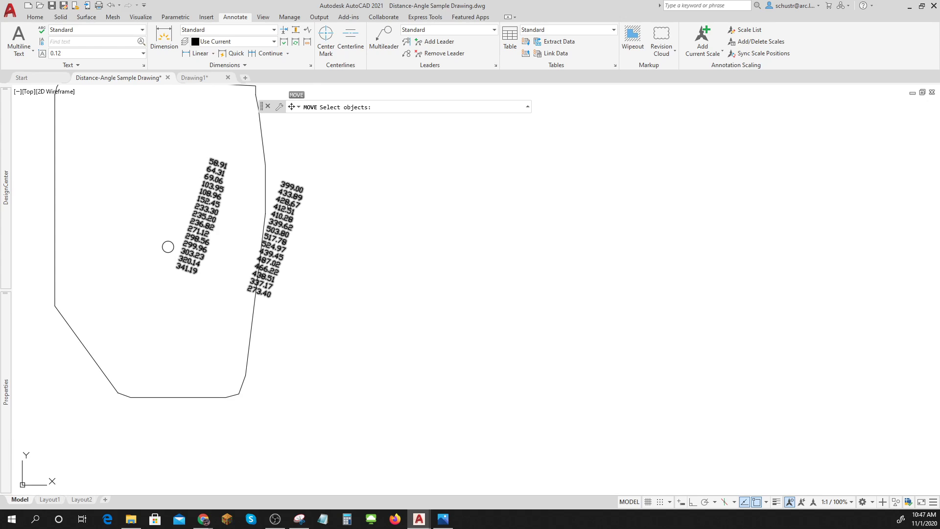
left_click(284, 226)
key("Return")
left_click(325, 265)
left_click(440, 287)
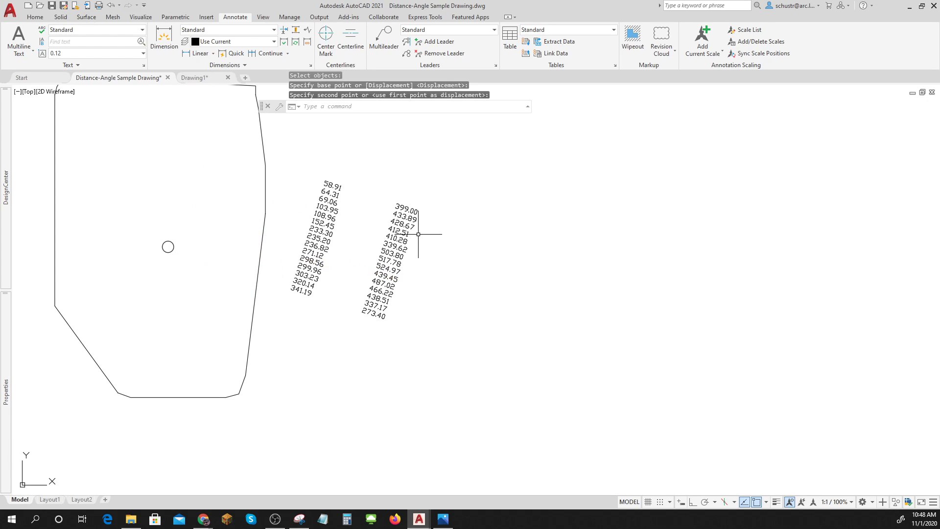
key("Escape")
key("Escape")
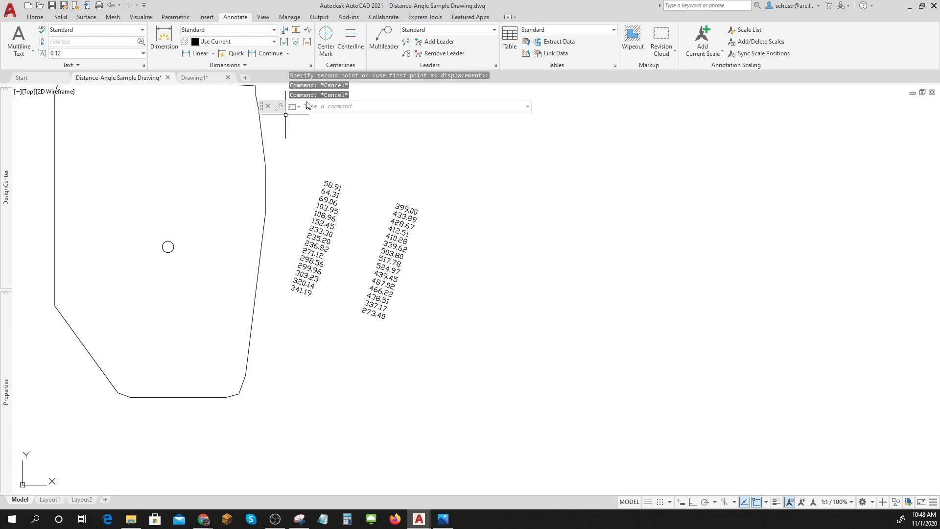
left_click(41, 19)
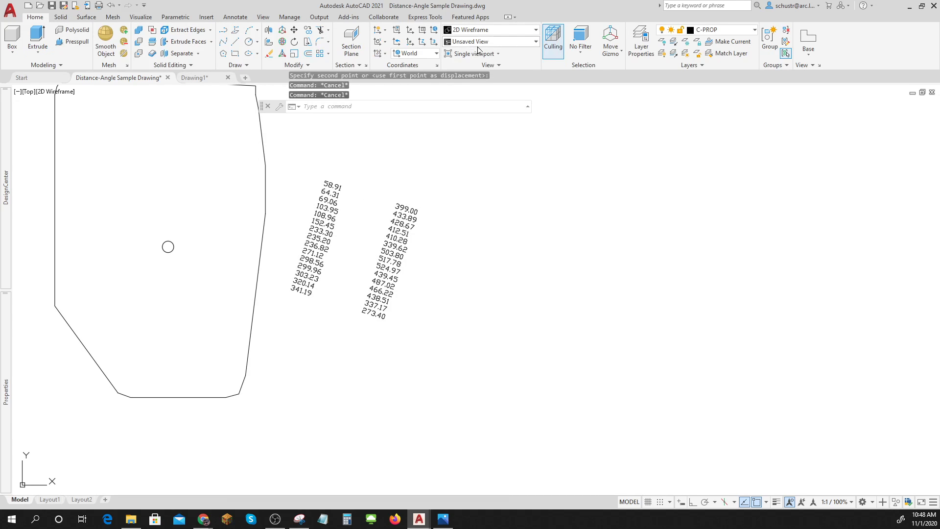
left_click(235, 43)
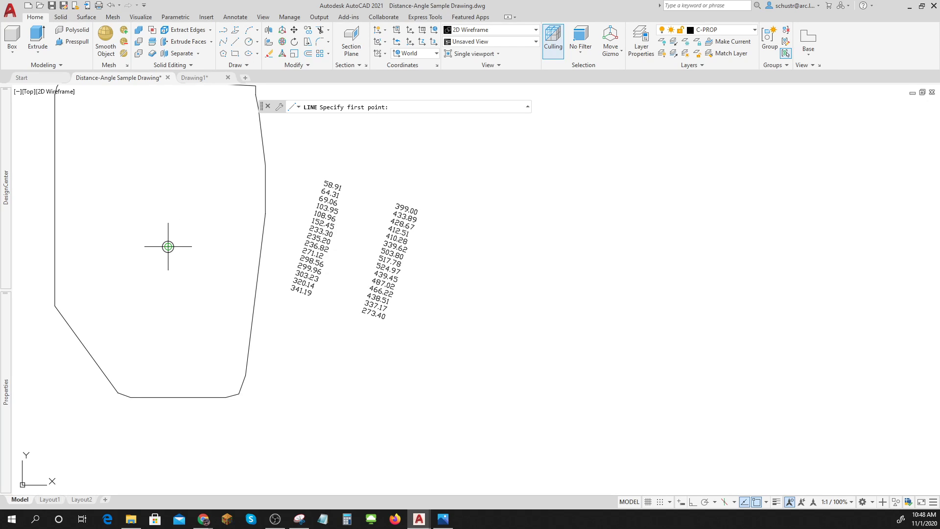
left_click(767, 503)
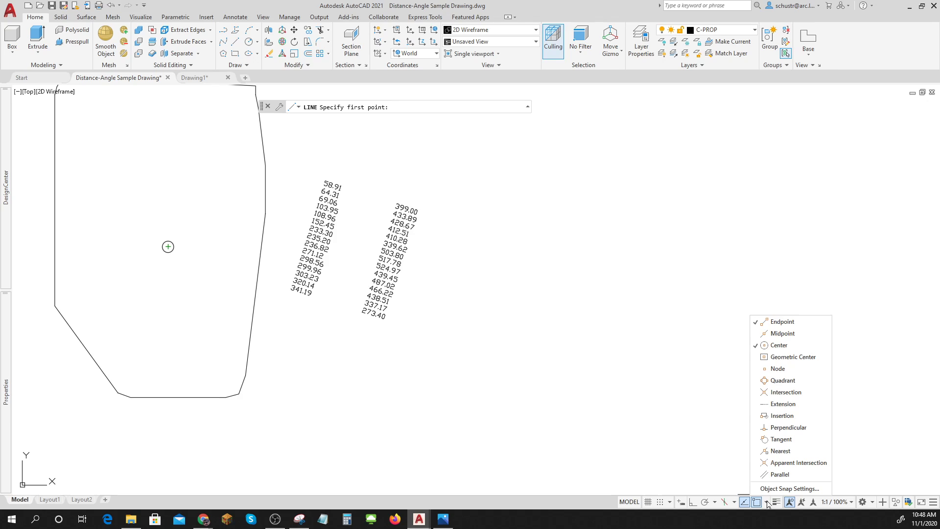
left_click(782, 322)
left_click(638, 371)
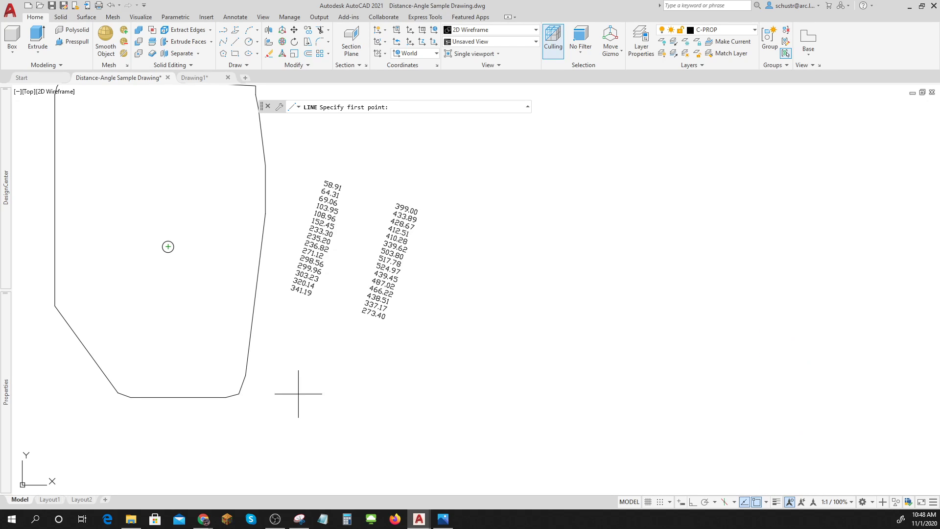
left_click(168, 246)
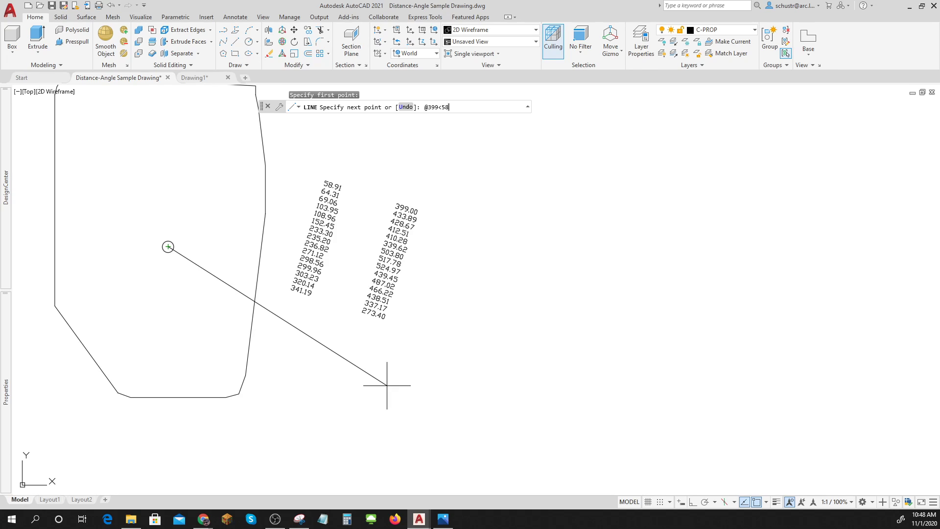
key("Return")
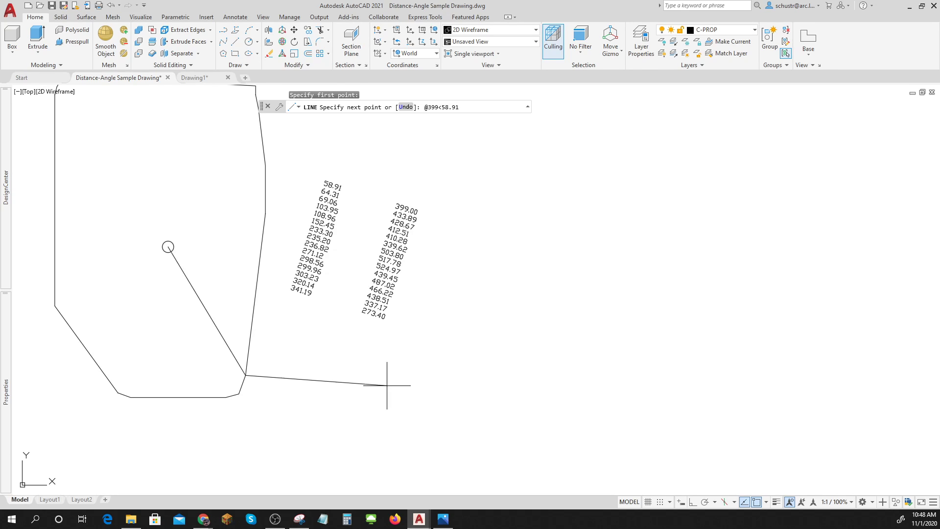
key("Return")
- Regenerate the drawing display and examine where the new line's end meets the boundary corner
scroll(259, 383, "up", 4)
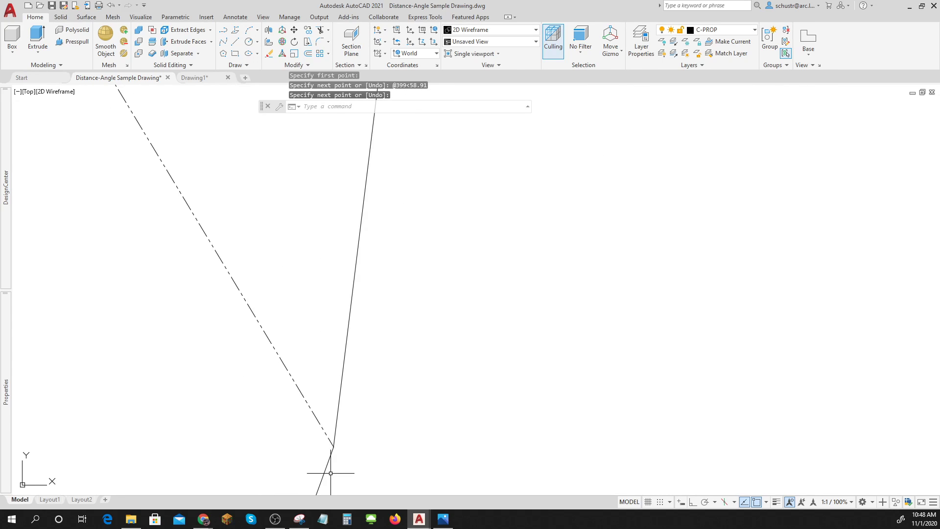
scroll(329, 441, "up", 1)
mouse_move(339, 443)
middle_mouse_down()
mouse_move(377, 450)
mouse_move(373, 352)
mouse_move(374, 409)
mouse_move(377, 394)
mouse_move(303, 361)
middle_mouse_up()
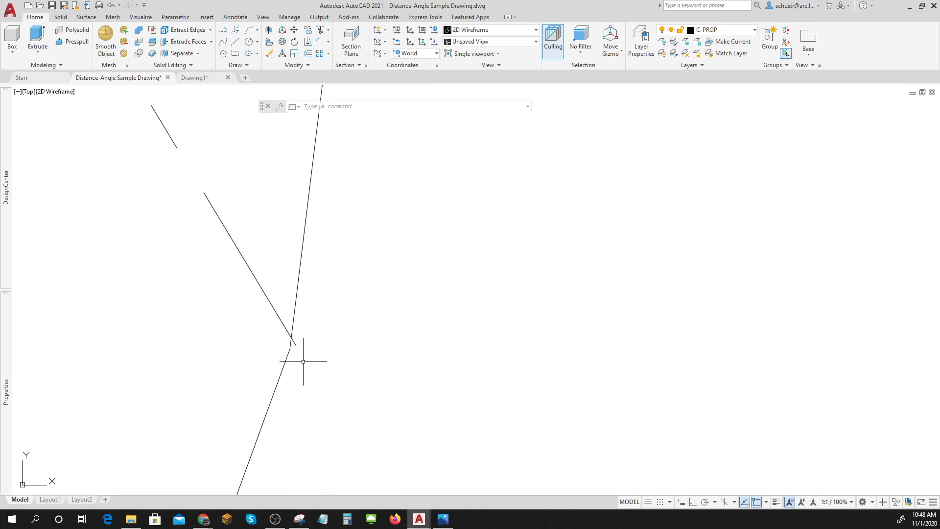
scroll(303, 361, "up", 1)
type("regen")
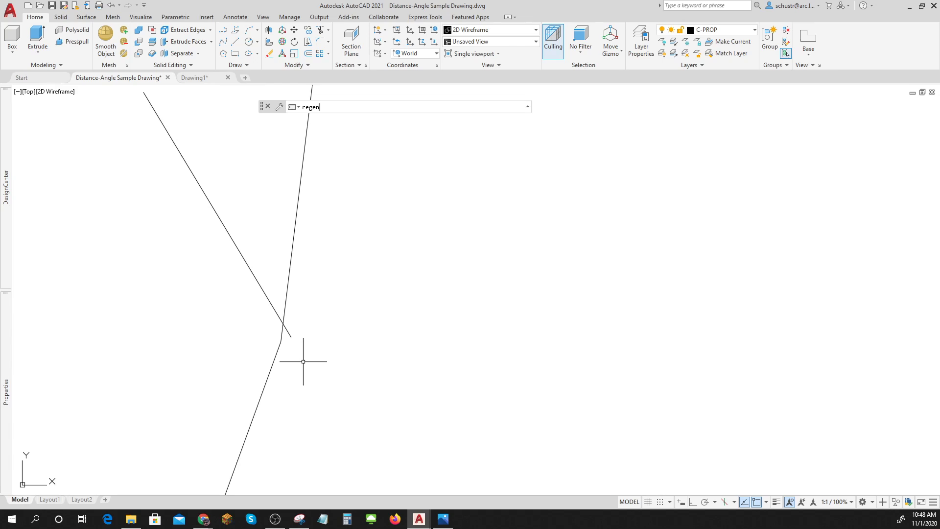
key("Return")
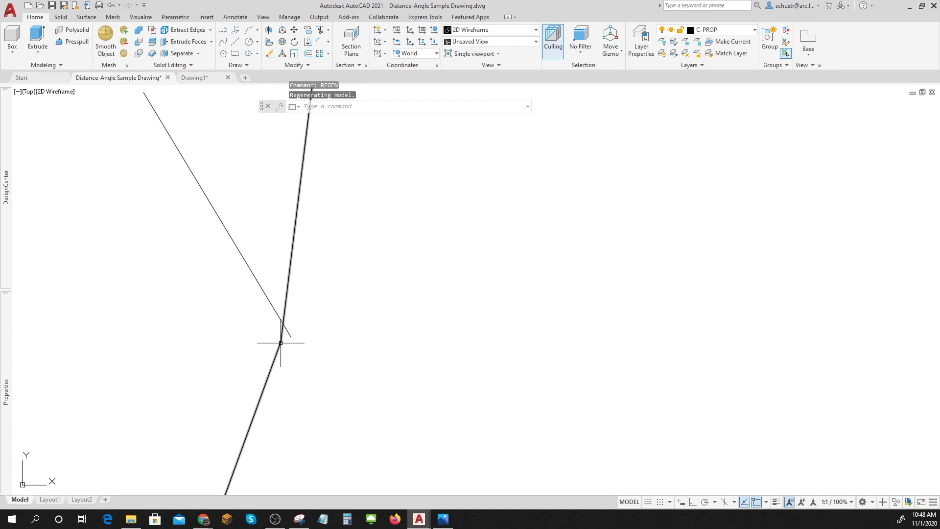
middle_click_drag(291, 340, 323, 341)
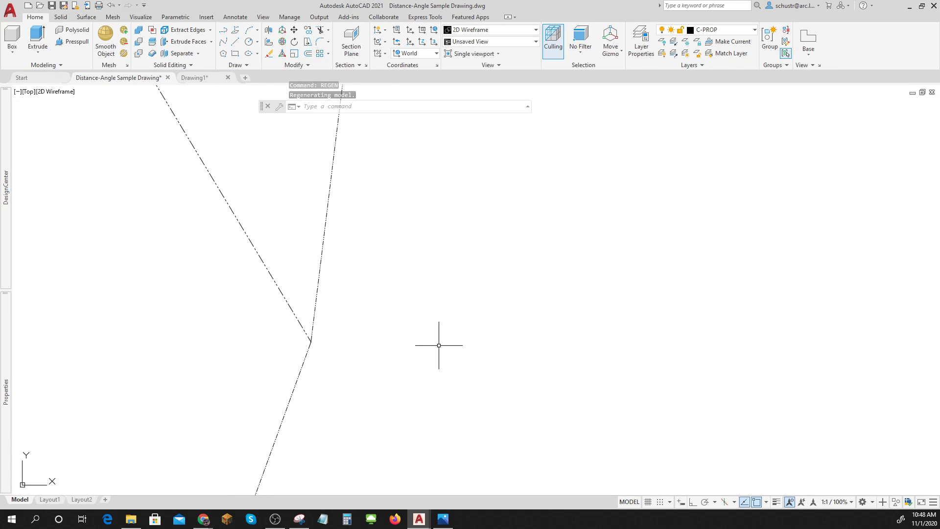
scroll(439, 343, "down", 5)
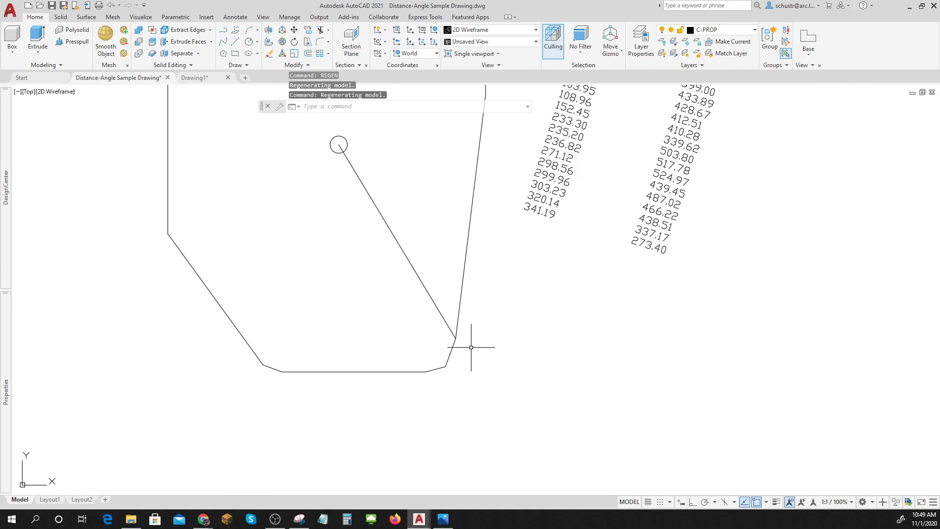
scroll(497, 319, "down", 4)
middle_click_drag(514, 310, 401, 336)
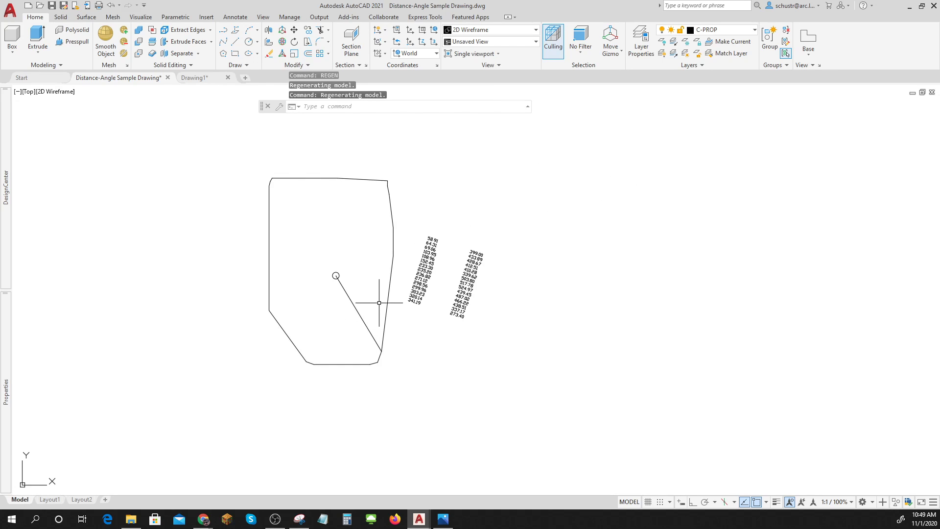
scroll(377, 304, "up", 7)
scroll(379, 301, "down", 3)
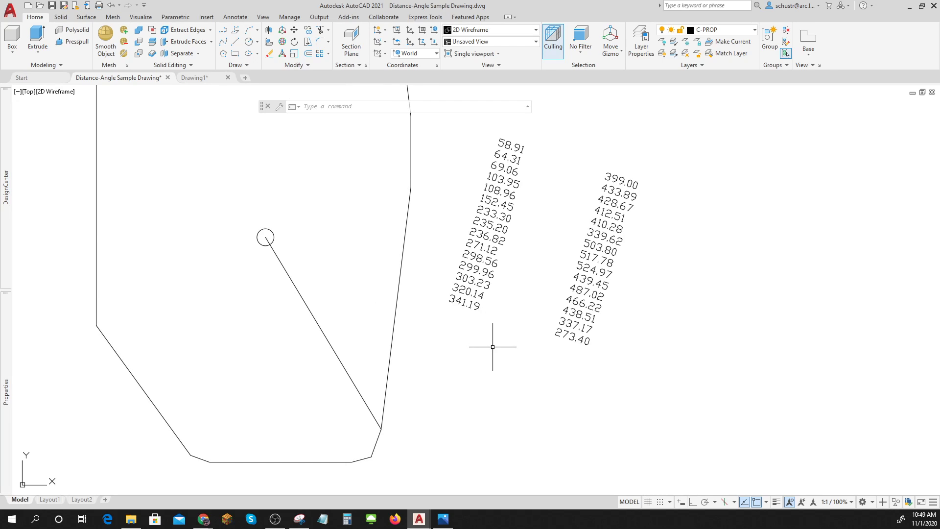
left_click(639, 198)
scroll(535, 176, "down", 2)
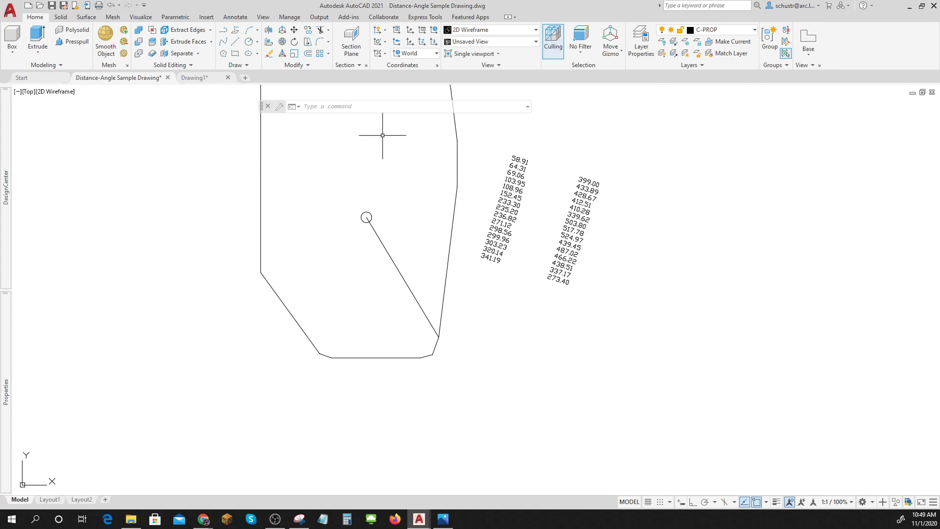
left_click(234, 43)
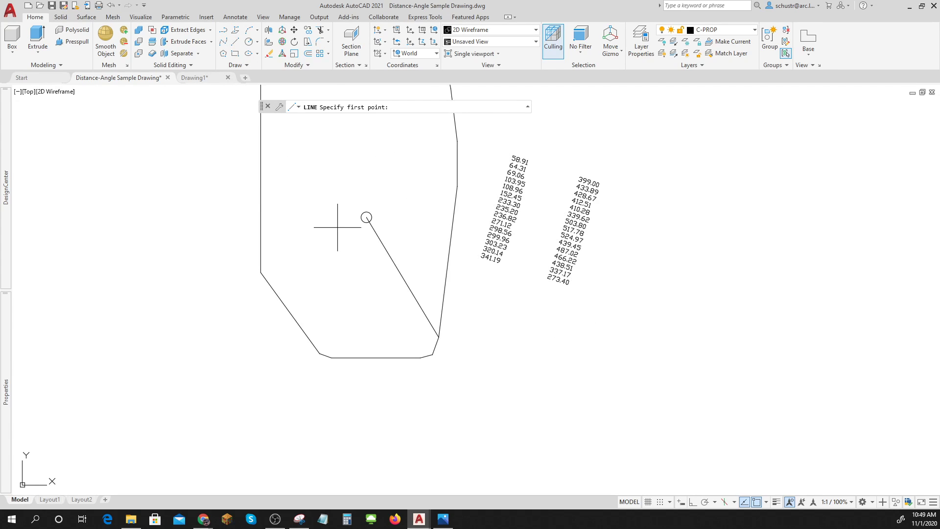
left_click(366, 217)
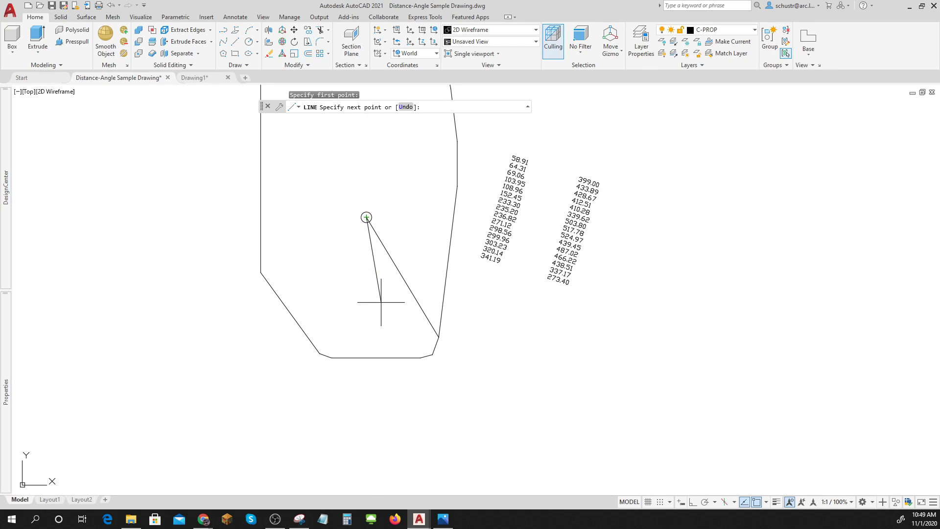
key("F8")
type("@433.89<64.31")
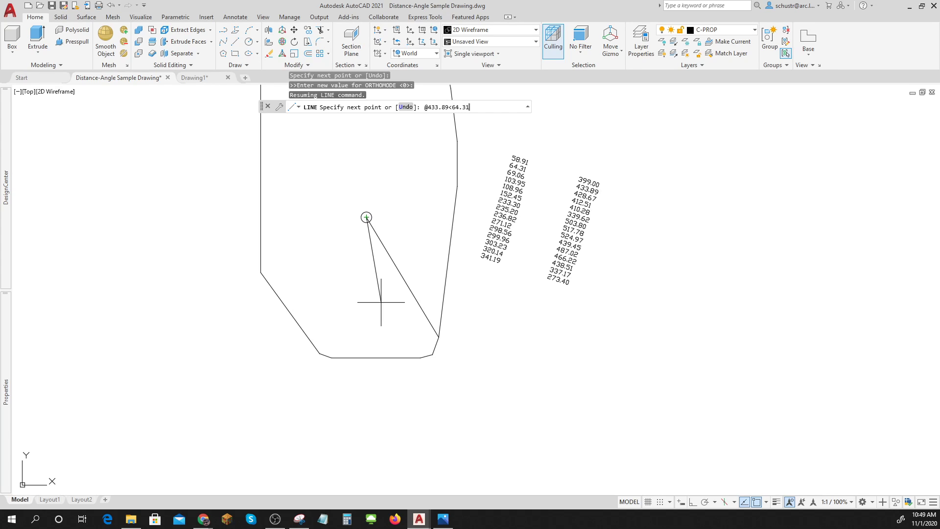
key("Return")
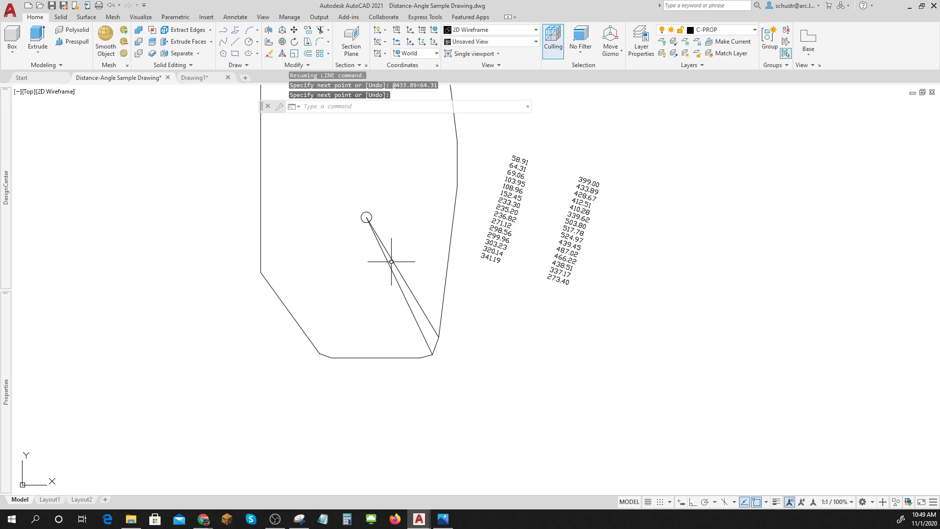
scroll(438, 353, "up", 5)
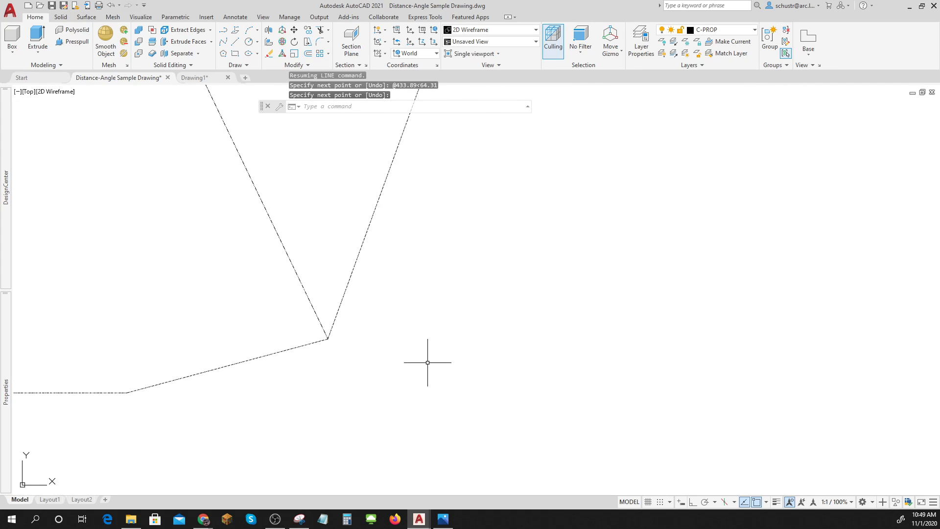
scroll(428, 362, "down", 5)
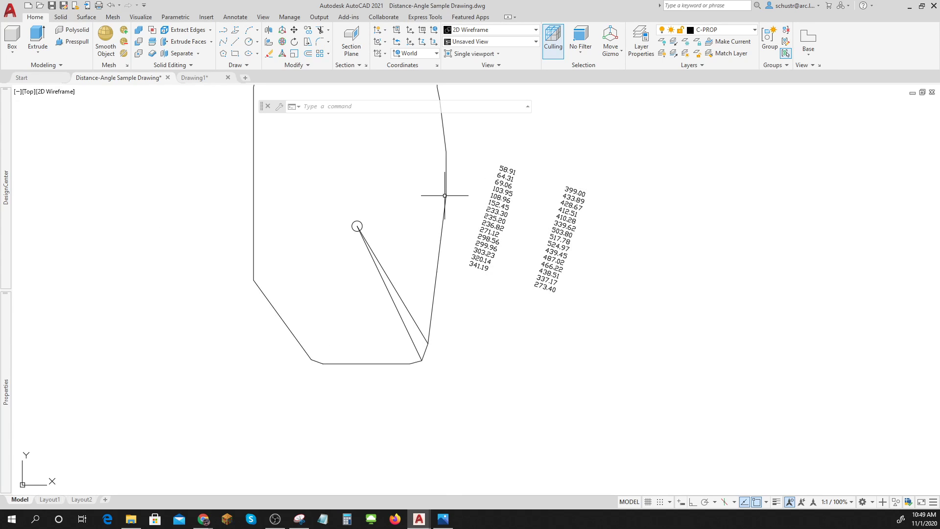
left_click(236, 43)
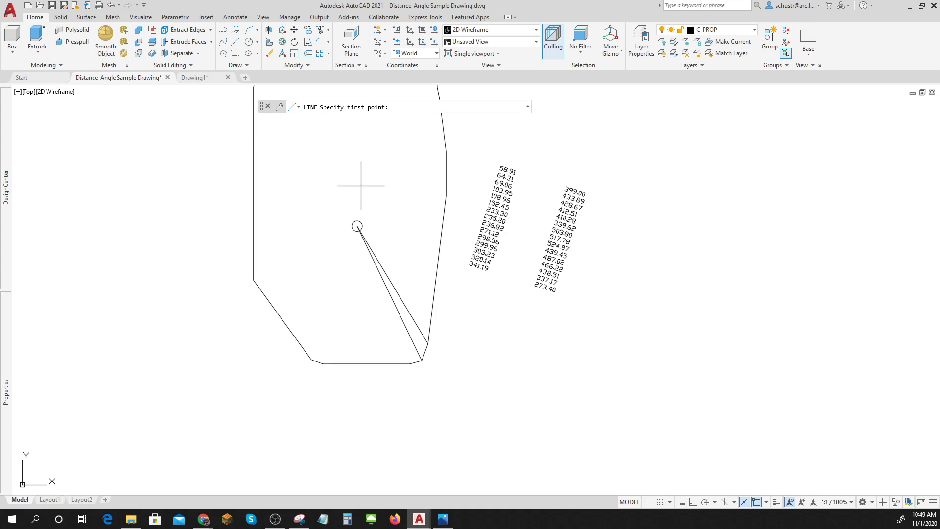
left_click(357, 226)
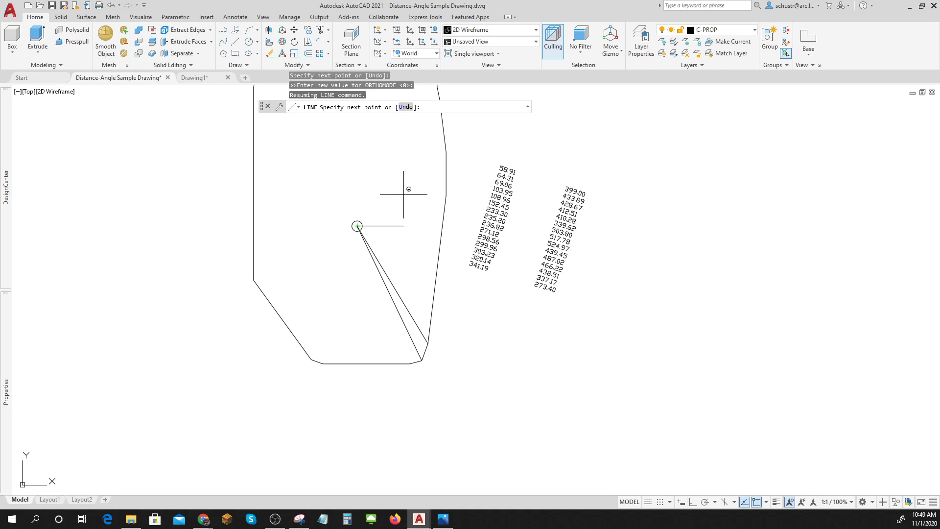
type("@")
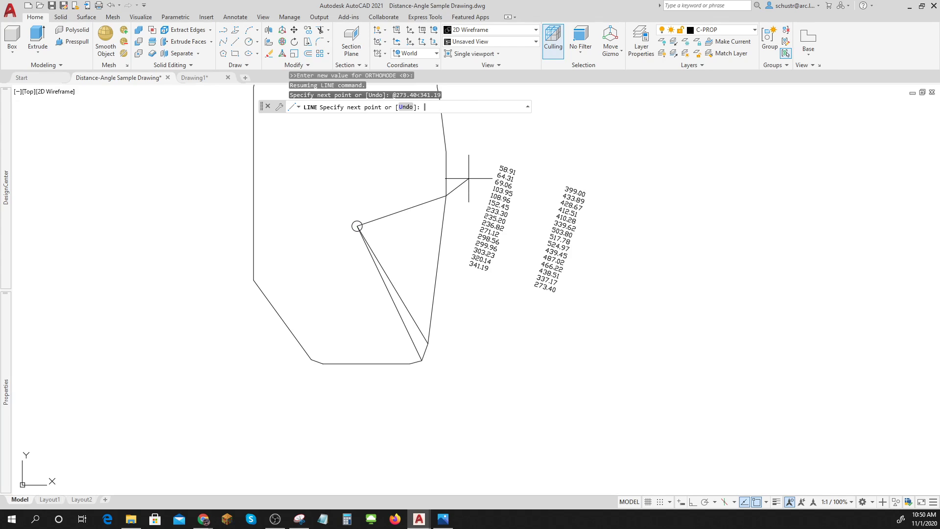
key("Return")
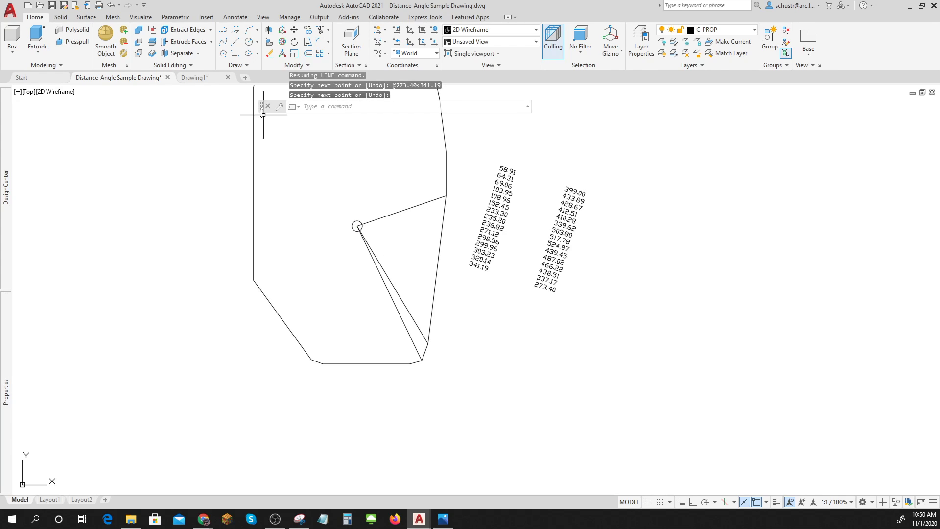
- Draw a horizontal reference line from the circle's centre east to just beyond the property boundary
left_click(236, 42)
left_click(357, 226)
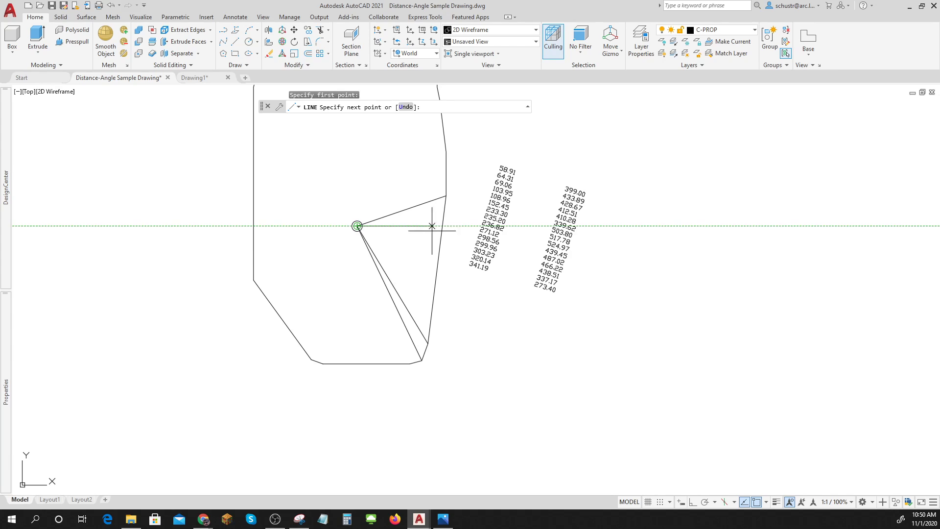
left_click(467, 226)
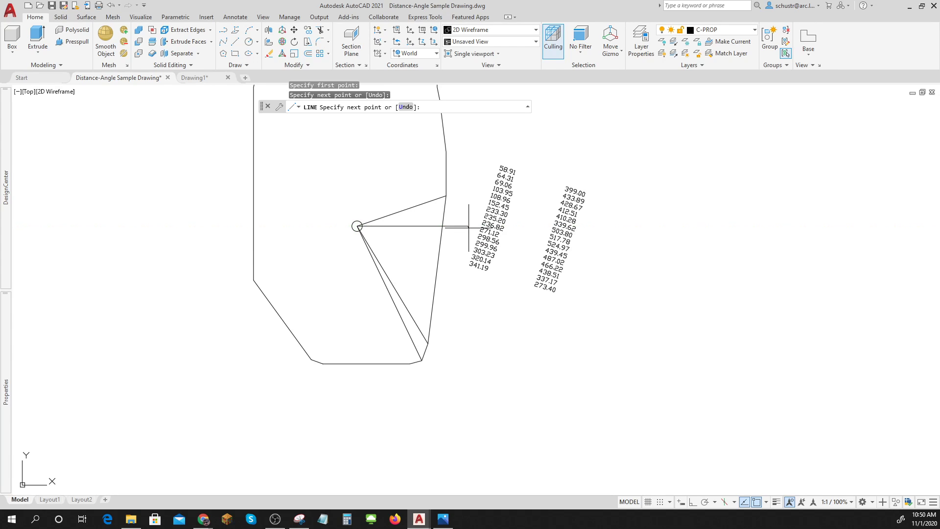
key("Escape")
key("Escape")
left_click(412, 226)
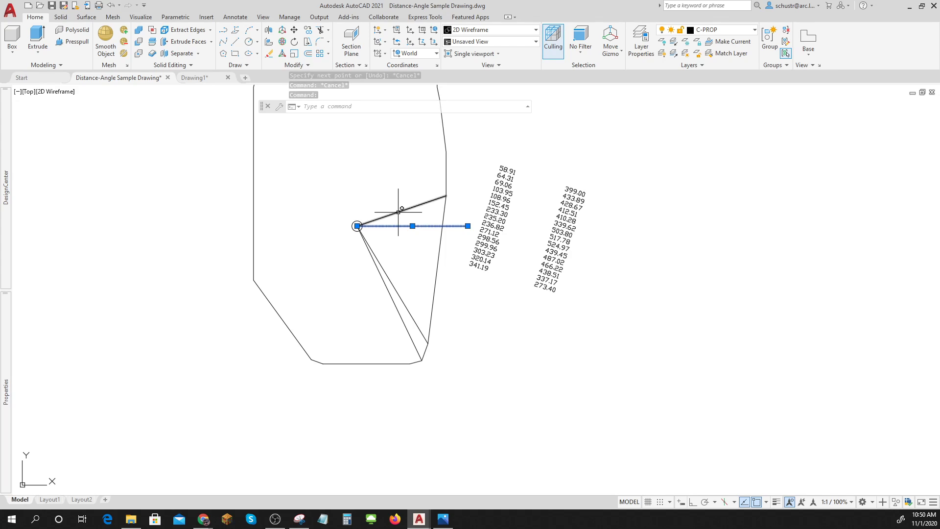
key("Escape")
key("Escape")
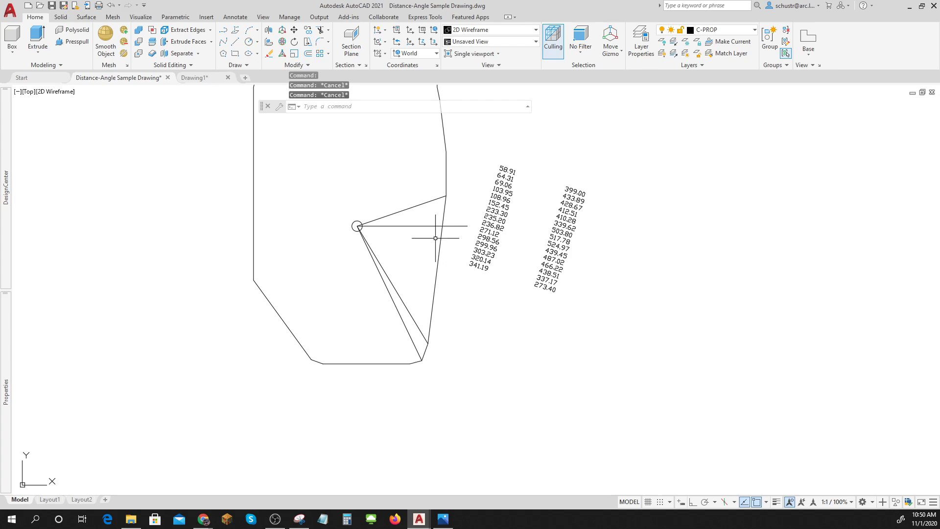
- Delete the closed property boundary polyline, keeping the circle and the lines drawn from its centre
middle_click_drag(413, 248, 395, 300)
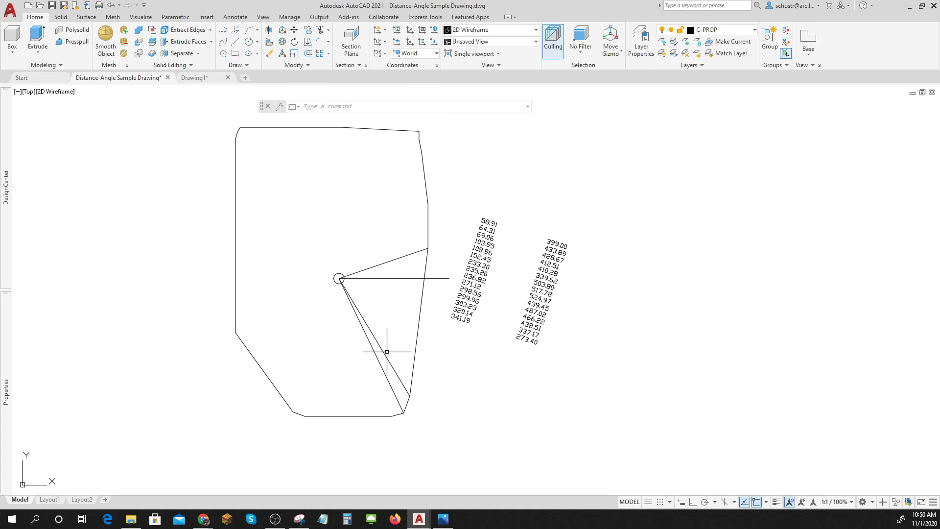
left_click(426, 264)
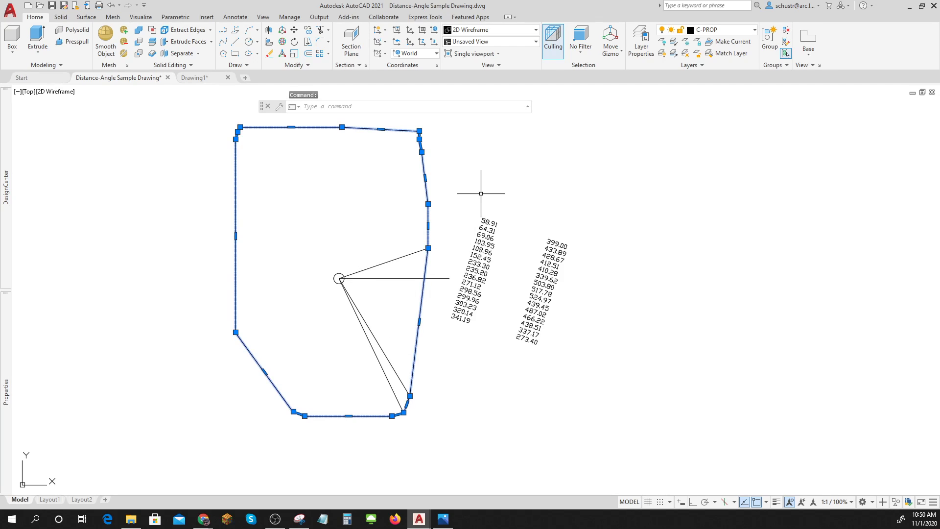
key("Delete")
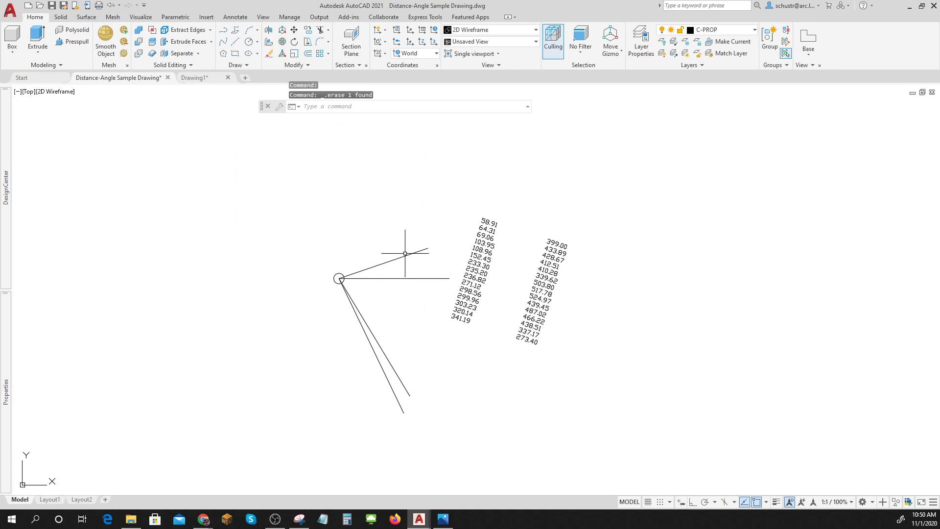
- With the Endpoint object snap turned on, connect the outer ends of the three survey lines with line segments, starting from the northernmost end
left_click(236, 41)
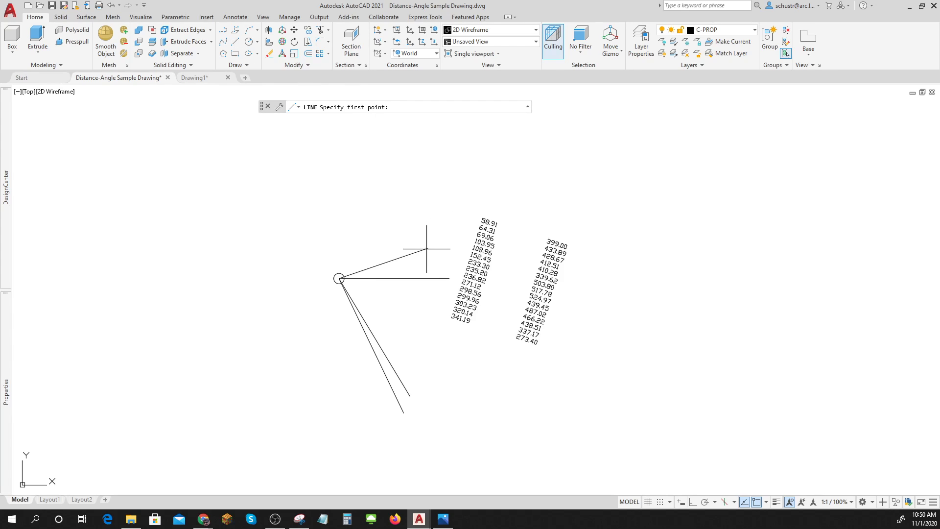
left_click(766, 502)
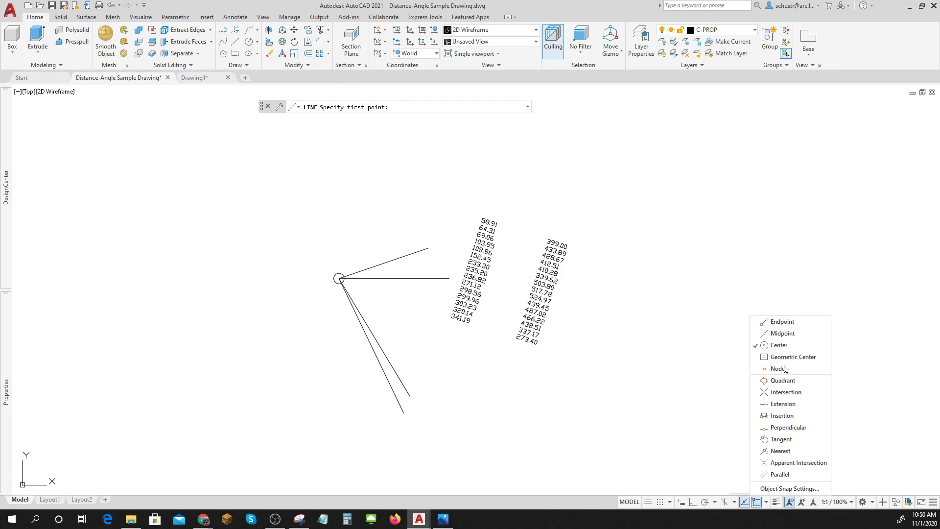
left_click(781, 321)
left_click(428, 248)
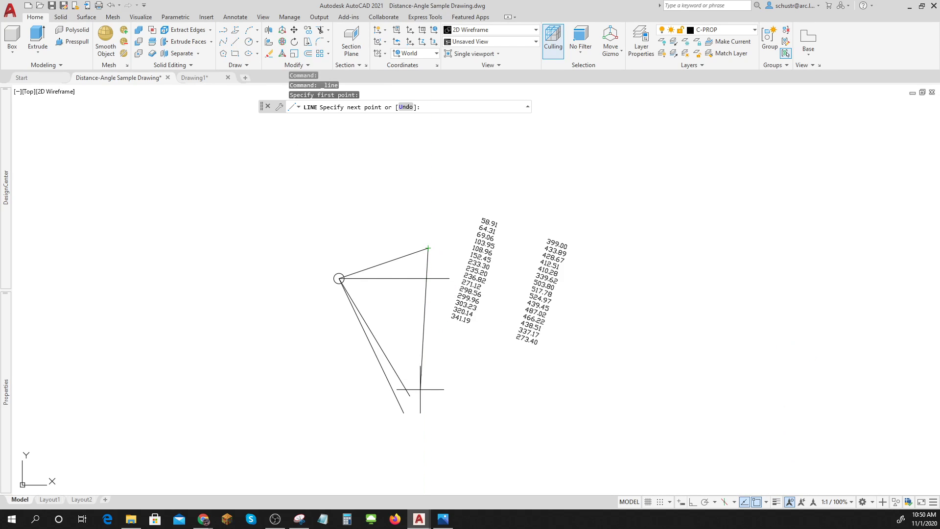
left_click(409, 395)
left_click(403, 412)
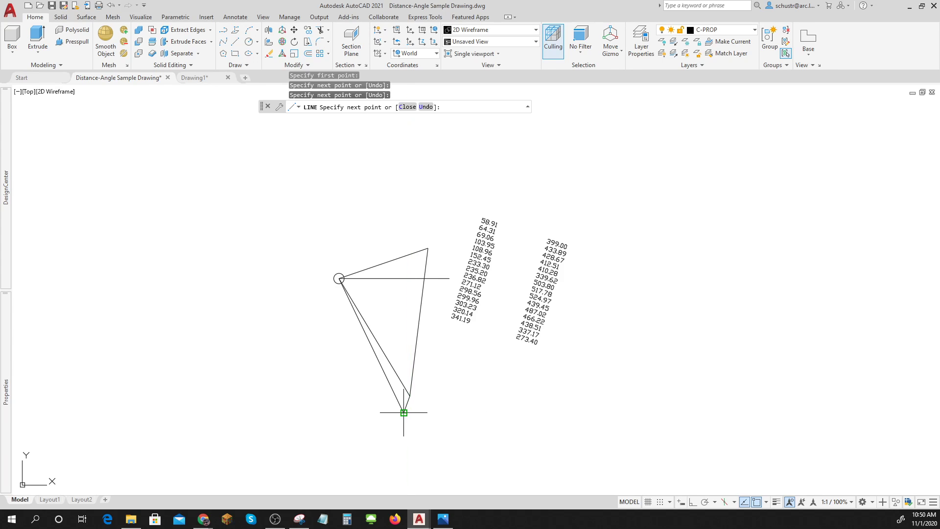
key("Return")
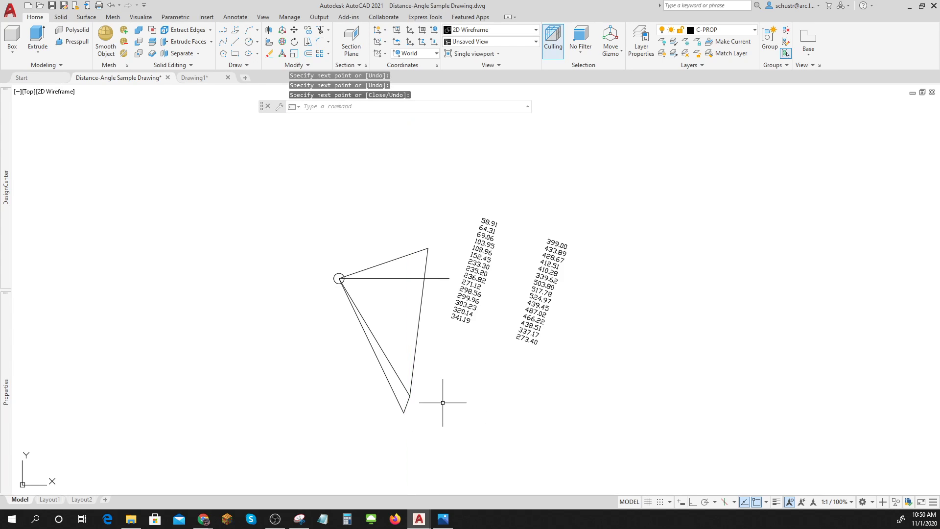
scroll(420, 385, "up", 2)
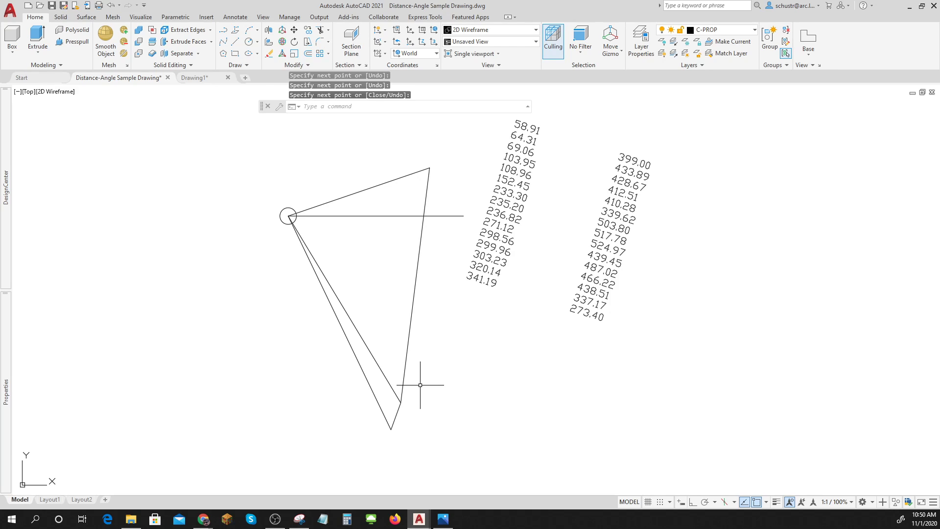
scroll(420, 390, "down", 2)
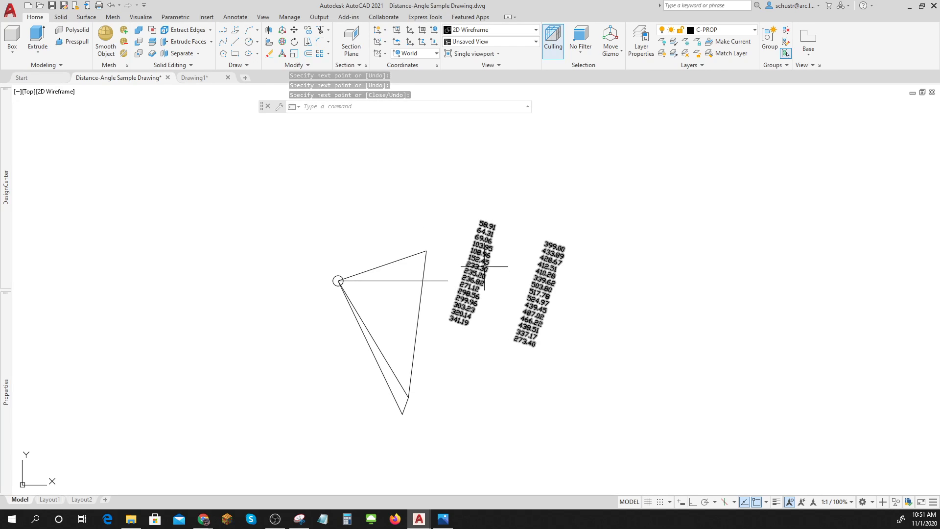
mouse_move(484, 266)
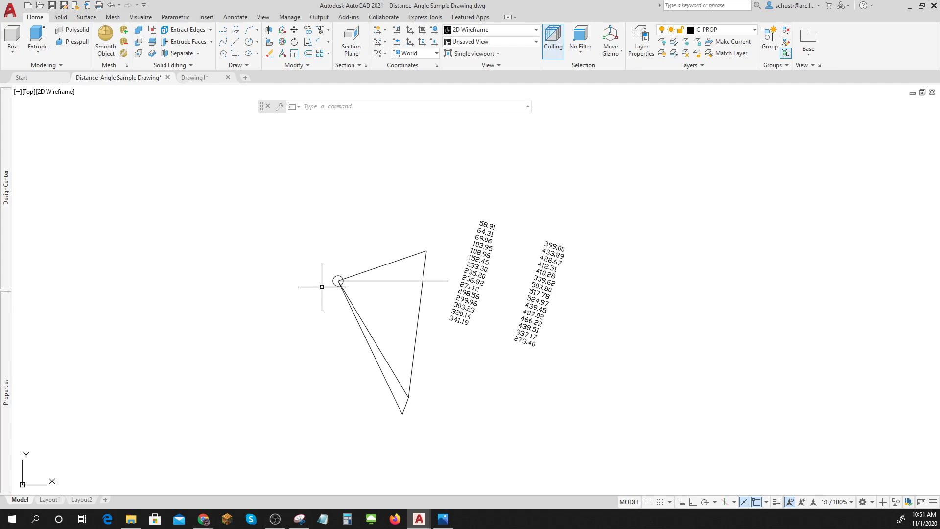
key("ctrl")
mouse_move(338, 281)
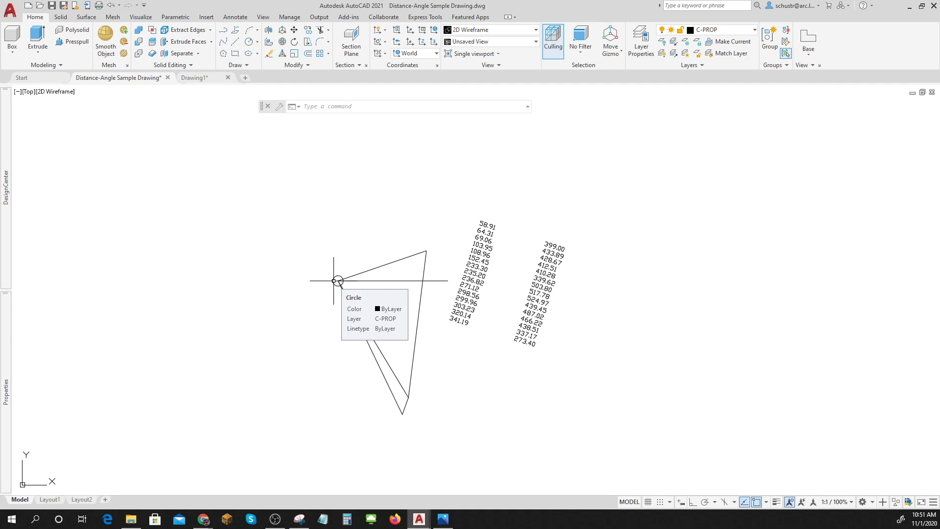